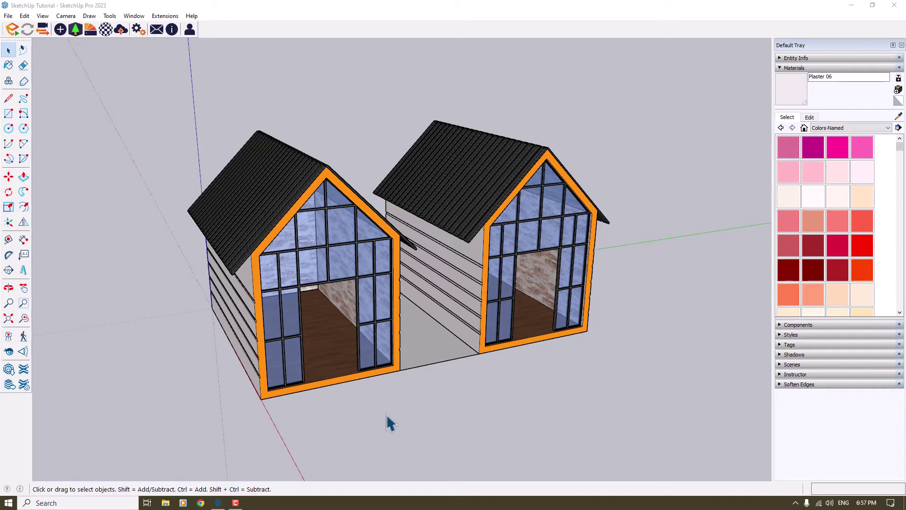
# Examine the two gabled houses and the floor slab between them from several angles.
pyautogui.scroll(-3, 442, 375)
pyautogui.moveTo(443, 376); pyautogui.dragTo(340, 218, button='middle')
pyautogui.moveTo(548, 157); pyautogui.dragTo(302, 306)
pyautogui.moveTo(302, 307); pyautogui.dragTo(436, 354, button='middle')
pyautogui.scroll(3, 436, 354)
pyautogui.scroll(2, 439, 362)
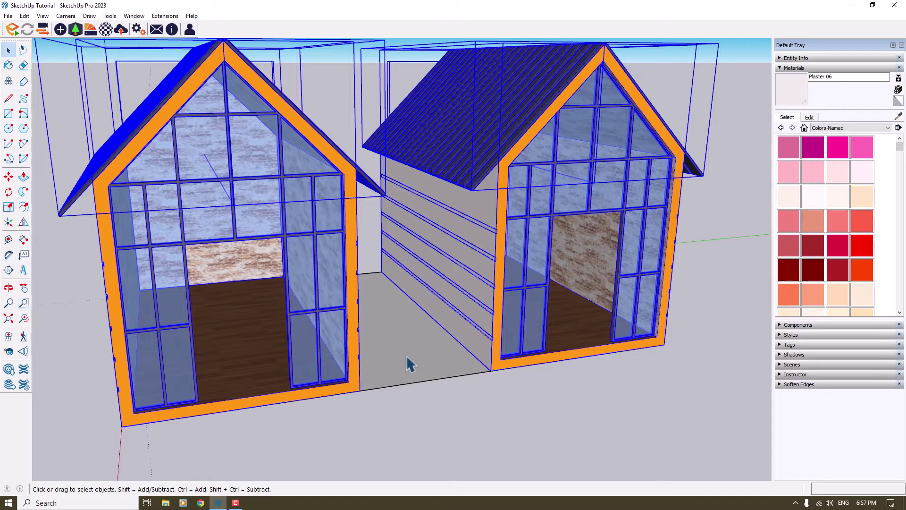
pyautogui.scroll(-4, 416, 365)
pyautogui.moveTo(416, 364); pyautogui.dragTo(243, 368, button='middle')
pyautogui.scroll(2, 357, 397)
pyautogui.click(357, 398)
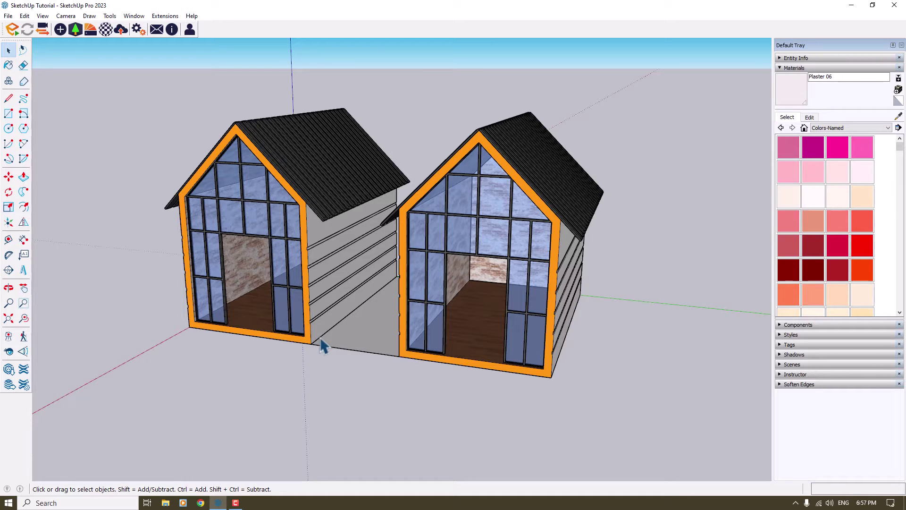
pyautogui.scroll(1, 340, 347)
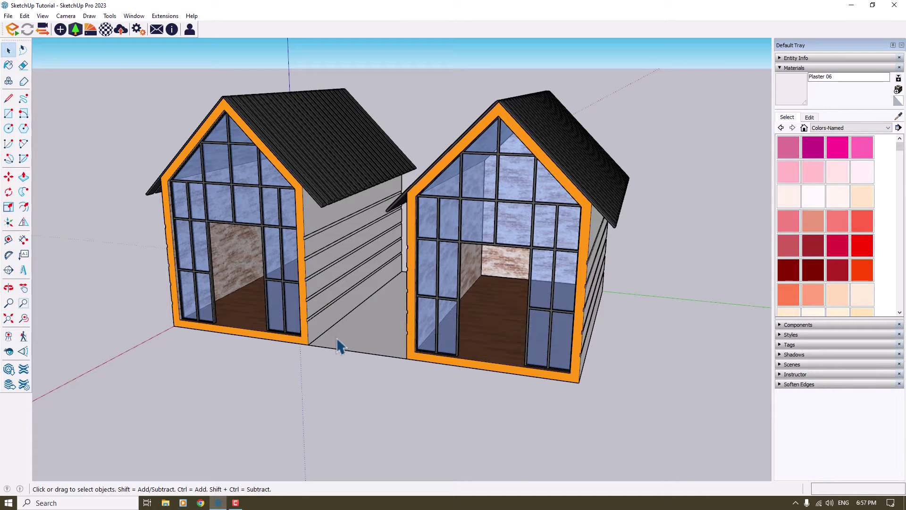
pyautogui.scroll(-2, 340, 347)
pyautogui.moveTo(340, 346); pyautogui.dragTo(540, 406, button='middle')
pyautogui.scroll(2, 434, 352)
pyautogui.scroll(1, 366, 339)
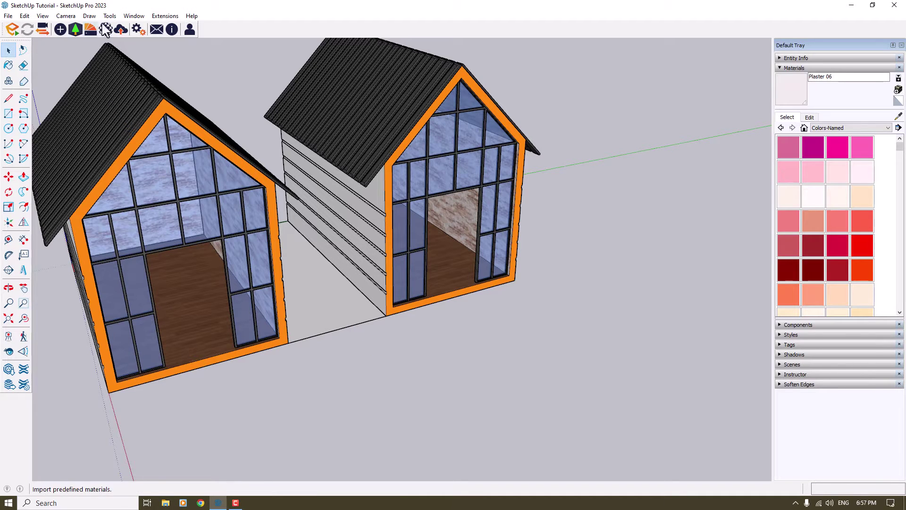
# Enable the Sandbox toolbar and dock it beside the Enscape tools.
pyautogui.click(43, 16)
pyautogui.click(56, 27)
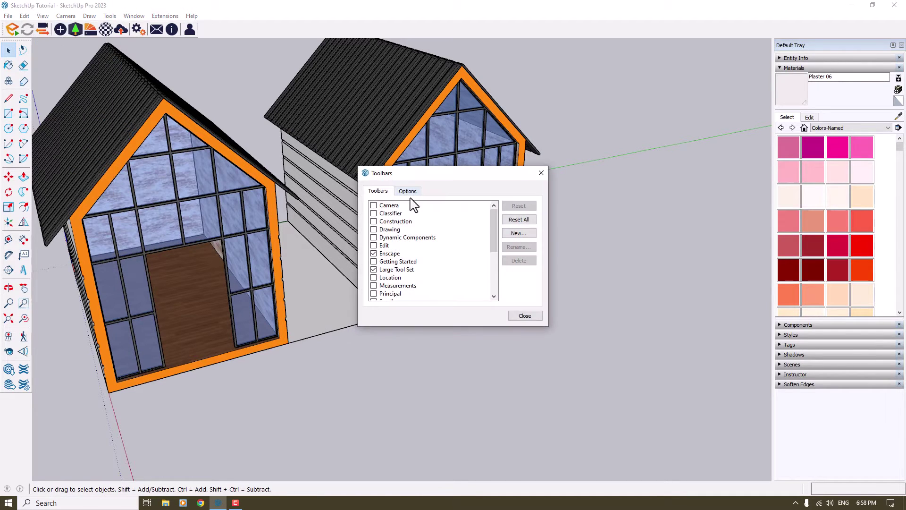
pyautogui.scroll(-4, 401, 236)
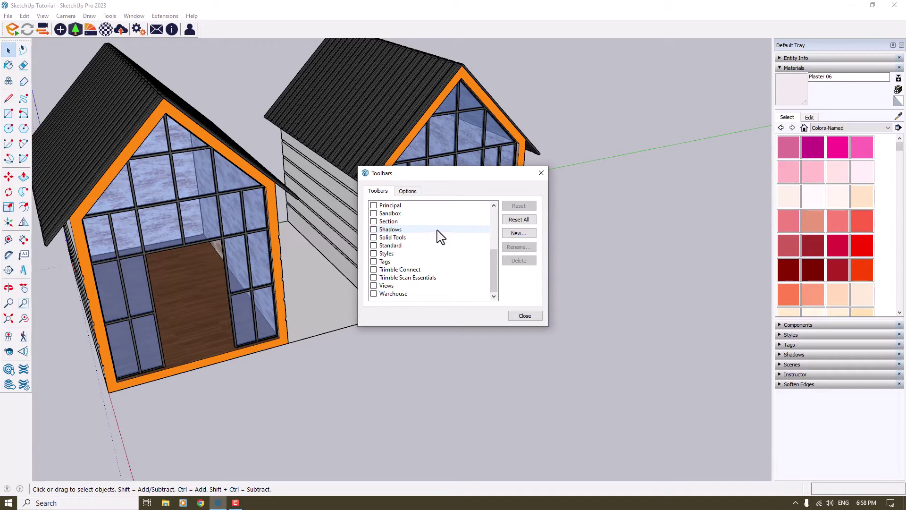
pyautogui.click(373, 214)
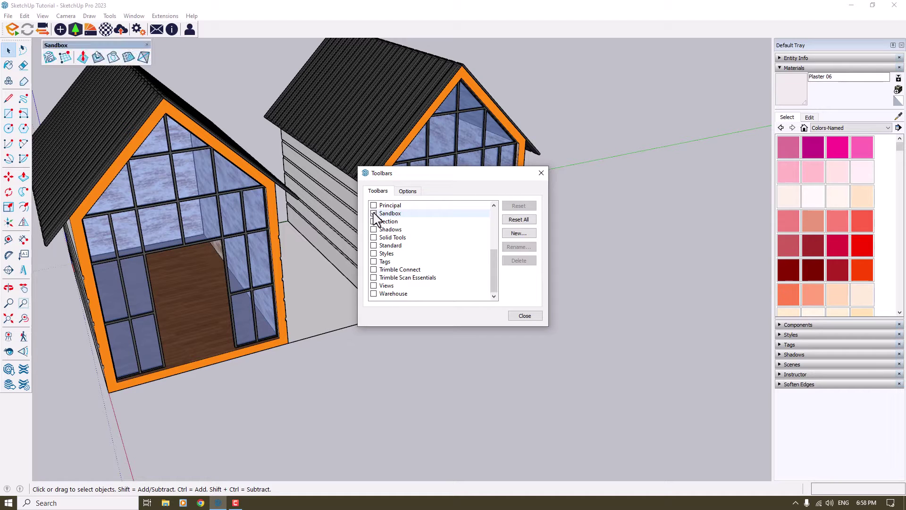
pyautogui.click(523, 316)
pyautogui.moveTo(62, 47); pyautogui.dragTo(216, 26)
# Create a flat From Scratch sandbox grid starting at the origin by the houses, aligned to the green axis, with a length of 100 m.
pyautogui.scroll(-5, 424, 162)
pyautogui.moveTo(428, 175); pyautogui.dragTo(444, 202, button='middle')
pyautogui.scroll(4, 358, 71)
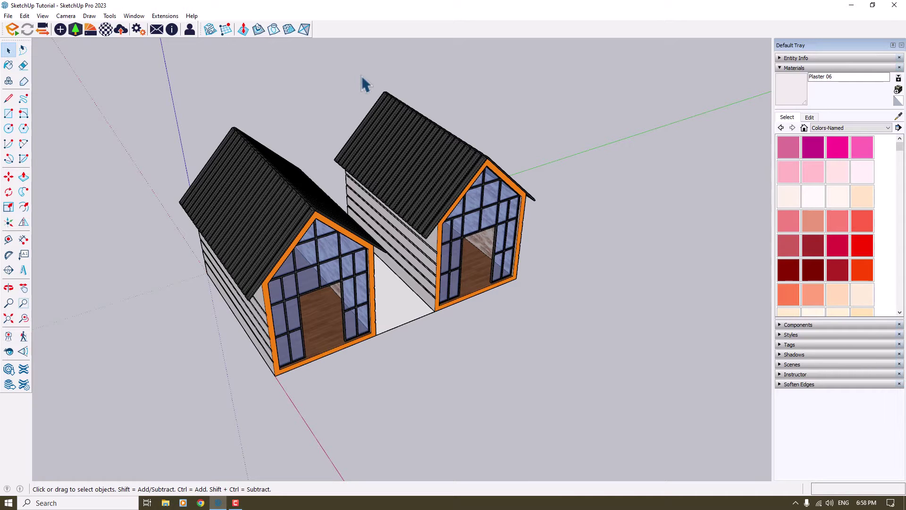
pyautogui.click(226, 30)
pyautogui.scroll(4, 202, 328)
pyautogui.click(220, 234)
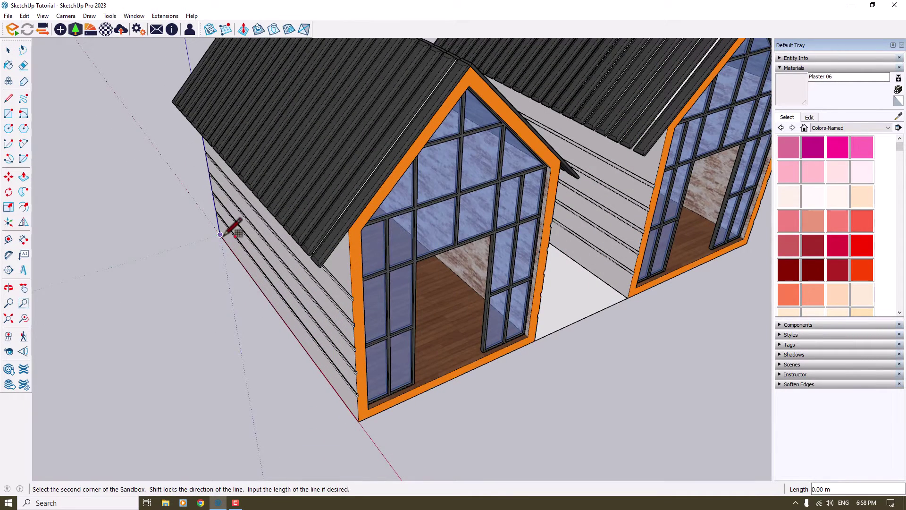
pyautogui.scroll(-6, 222, 234)
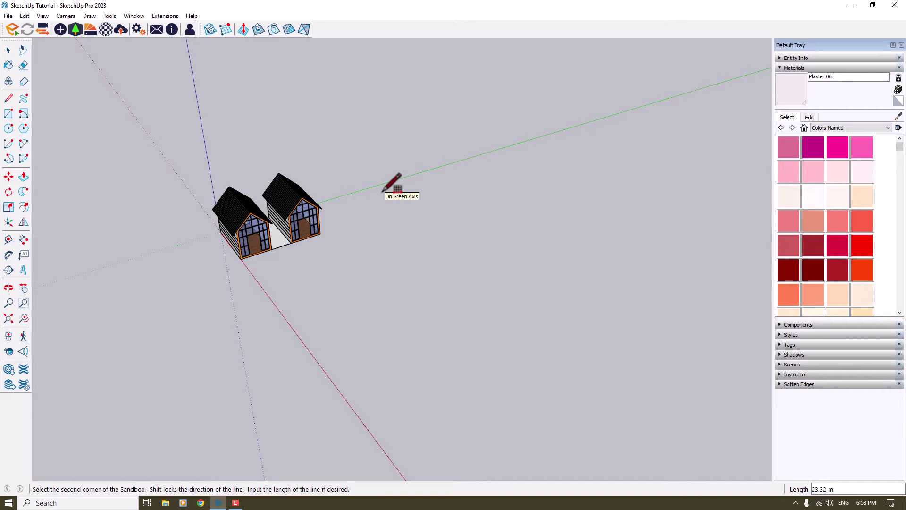
pyautogui.click(383, 191)
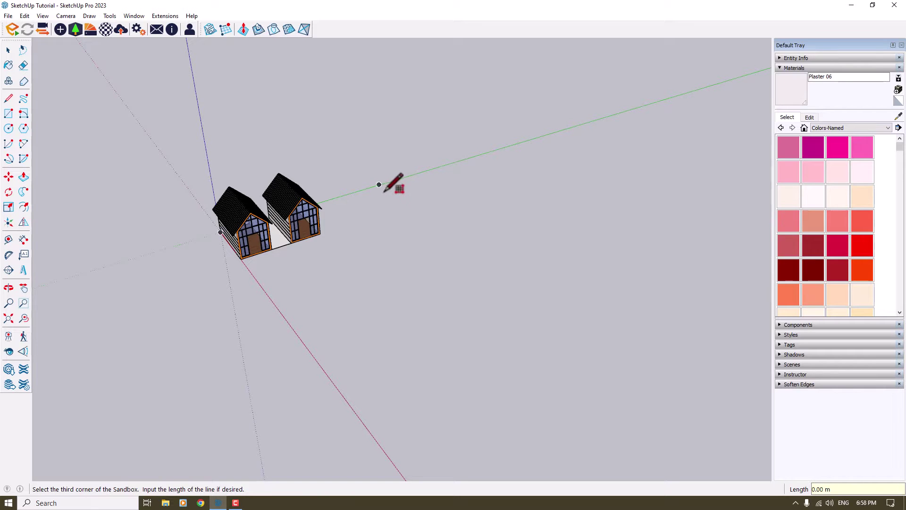
pyautogui.write('100')
pyautogui.press('Return')
pyautogui.scroll(-4, 259, 136)
pyautogui.moveTo(354, 207); pyautogui.dragTo(397, 230, button='middle')
pyautogui.scroll(3, 397, 231)
pyautogui.scroll(-2, 397, 230)
pyautogui.press('space')
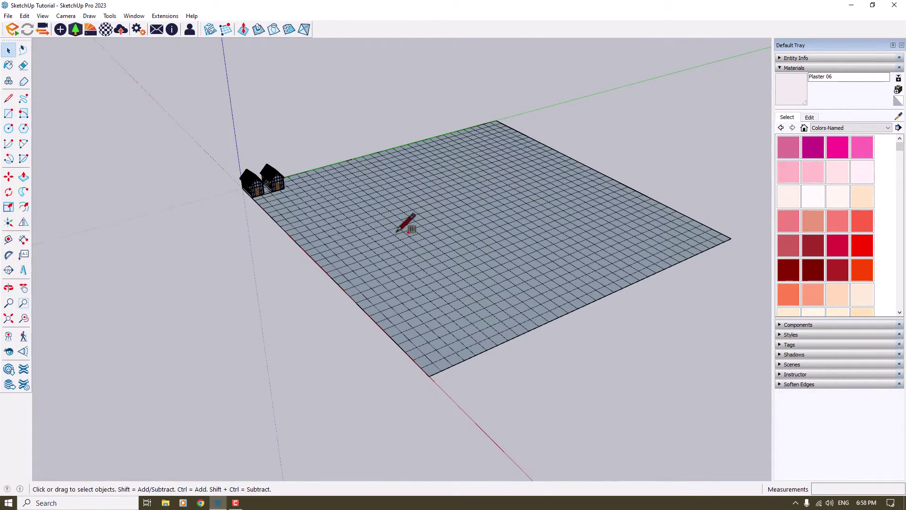
# Open the sandbox grid group for editing.
pyautogui.rightClick(397, 232)
pyautogui.click(425, 280)
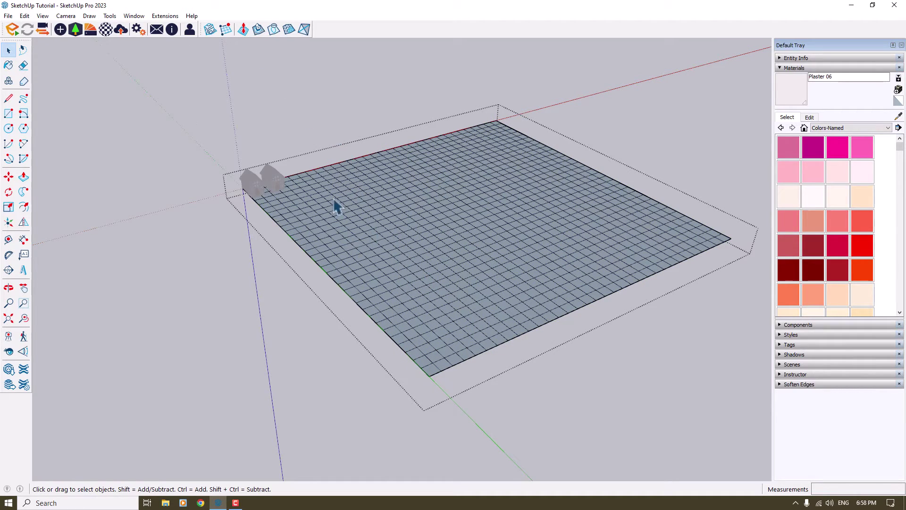
pyautogui.scroll(3, 336, 207)
pyautogui.moveTo(428, 257); pyautogui.dragTo(415, 217, button='middle')
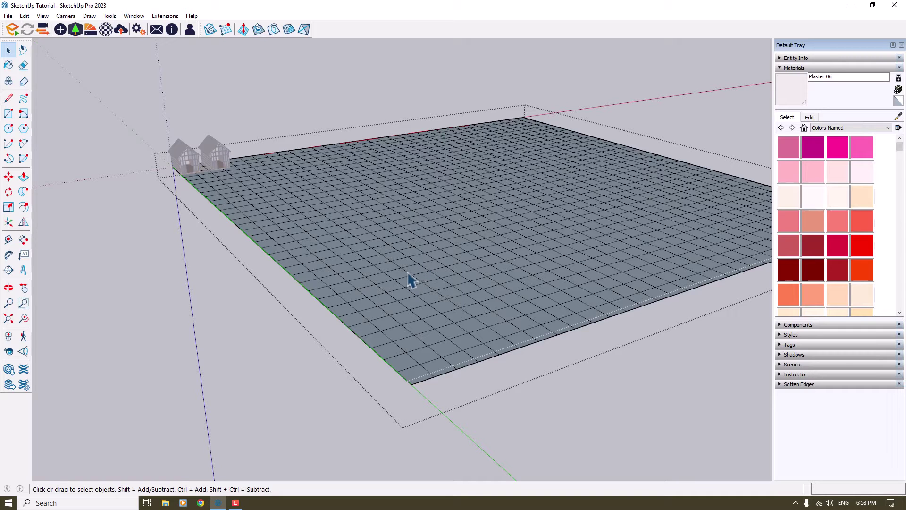
# Smoove the grid beside the houses into a hill about 6.5 m high, using an 18 m radius.
pyautogui.click(245, 34)
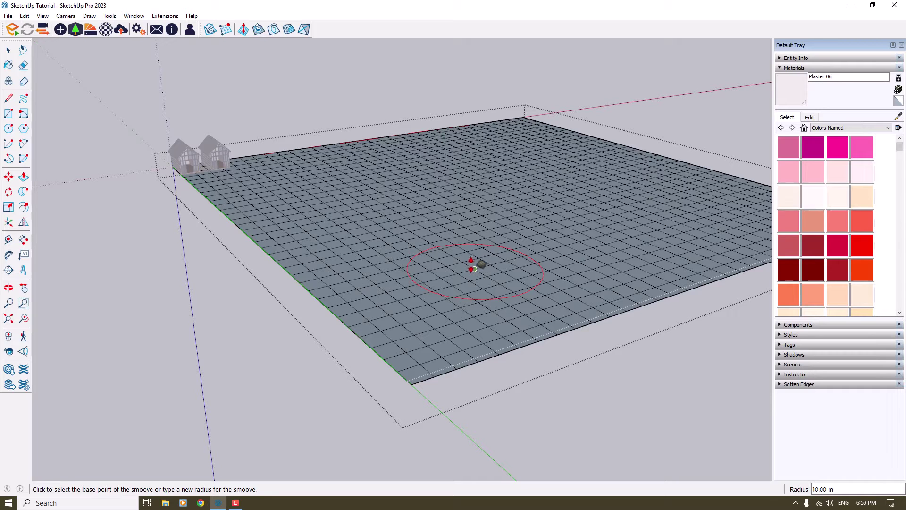
pyautogui.write('18')
pyautogui.press('Return')
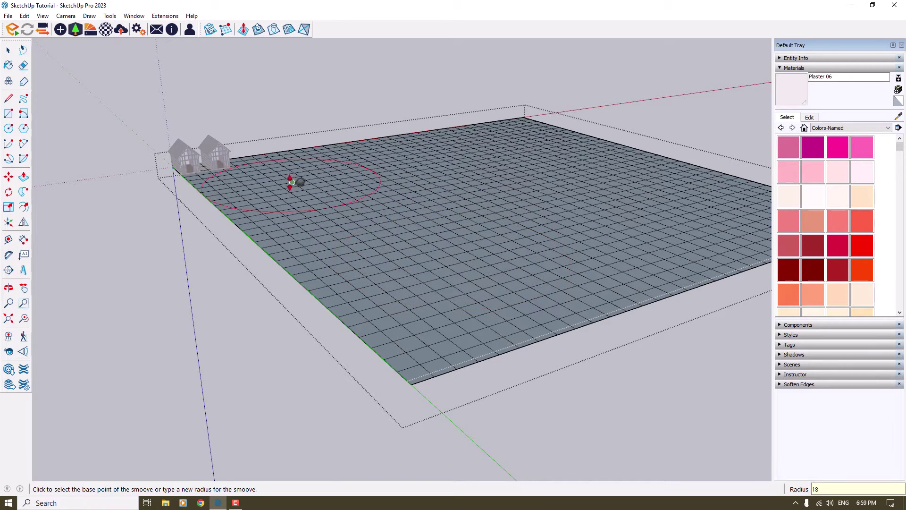
pyautogui.click(242, 160)
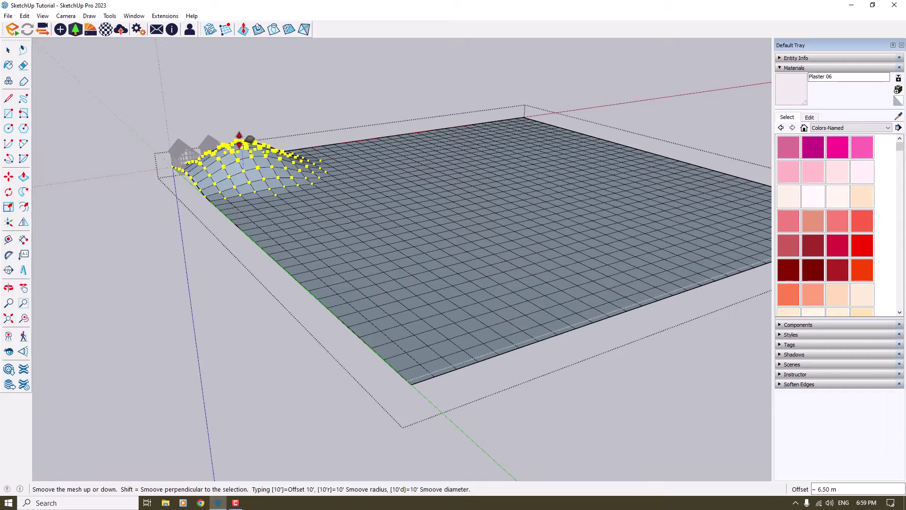
pyautogui.click(239, 139)
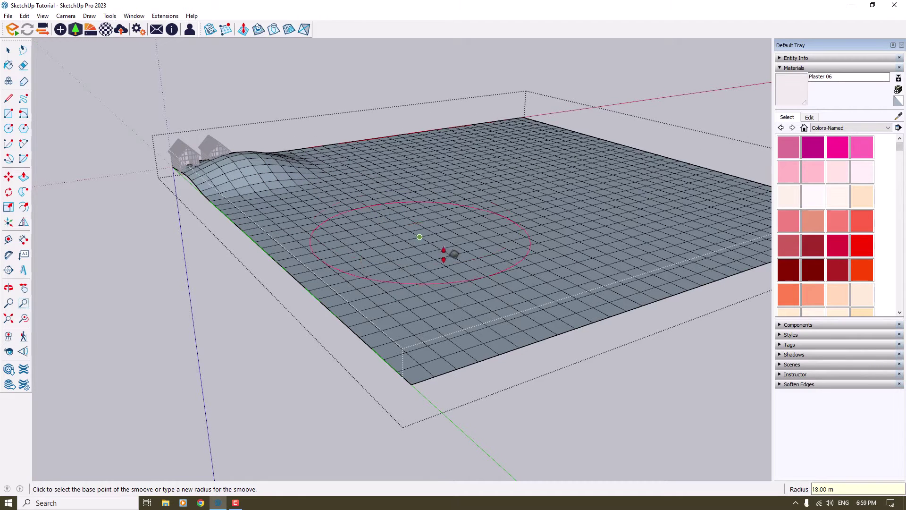
# Using a 26 m Smoove radius, raise a hill at the far grid corner and another about 9.5 m high near the middle of the back edge.
pyautogui.write('26')
pyautogui.press('Return')
pyautogui.click(521, 116)
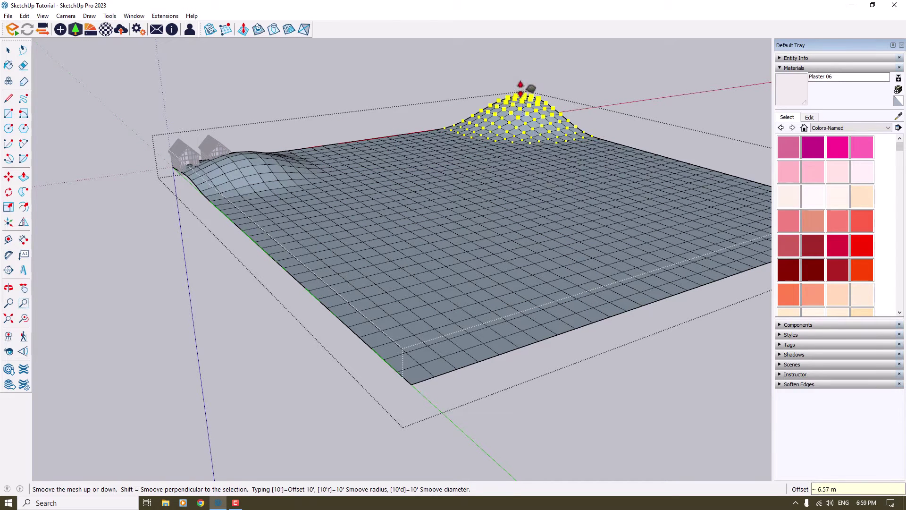
pyautogui.click(522, 87)
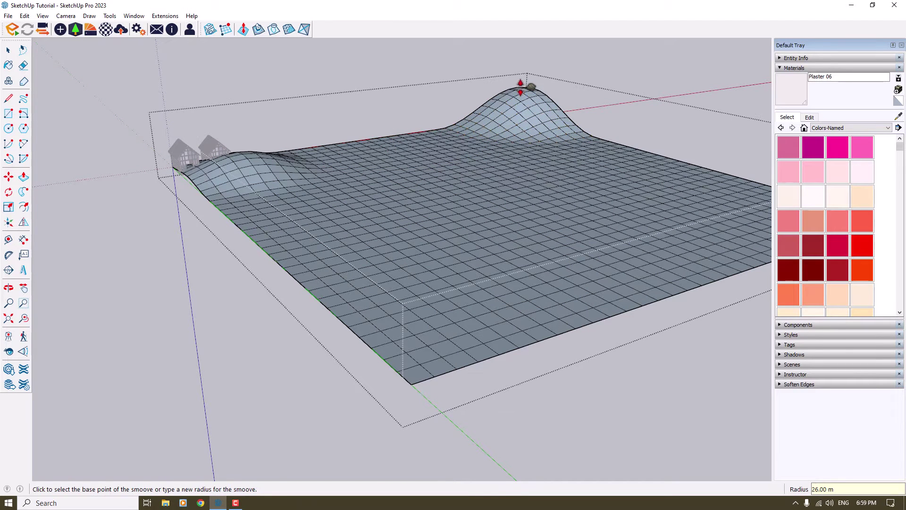
pyautogui.click(405, 148)
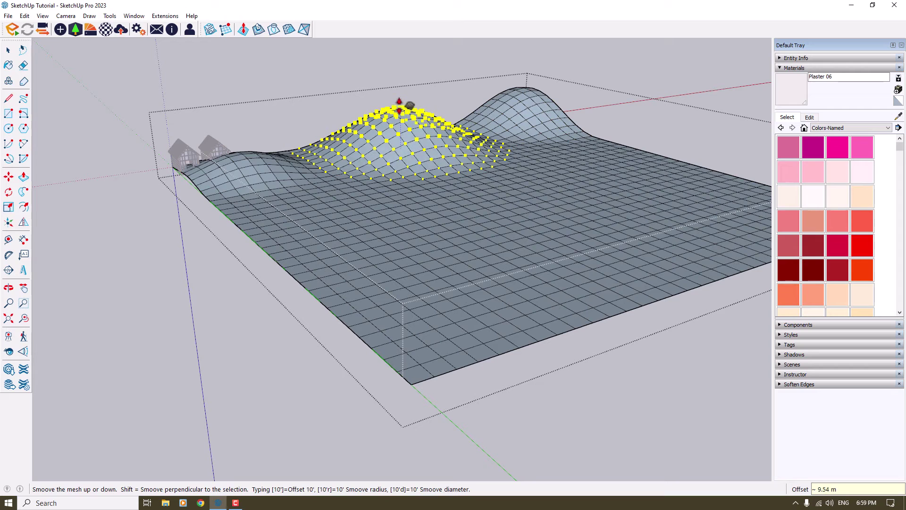
pyautogui.click(399, 105)
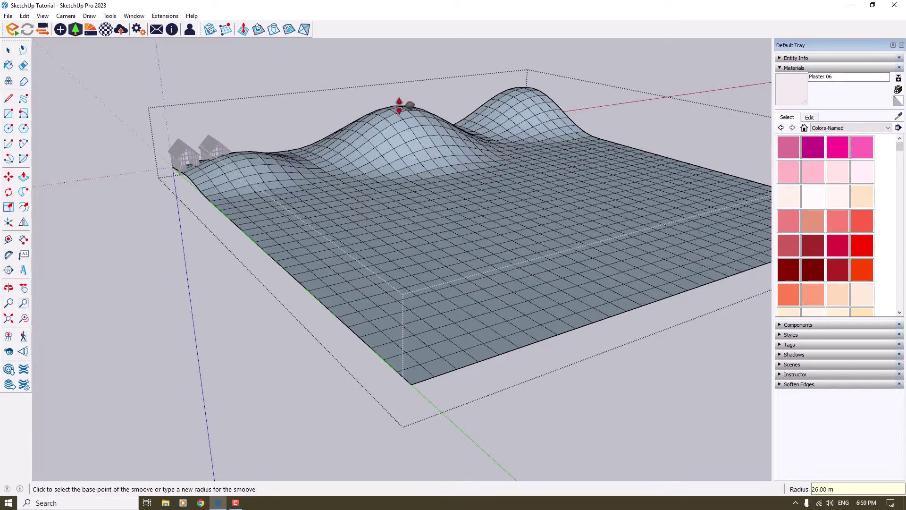
# Smoove a hill about 6 m high along the side edge running from the houses, and another at that edge's outer corner.
pyautogui.click(364, 273)
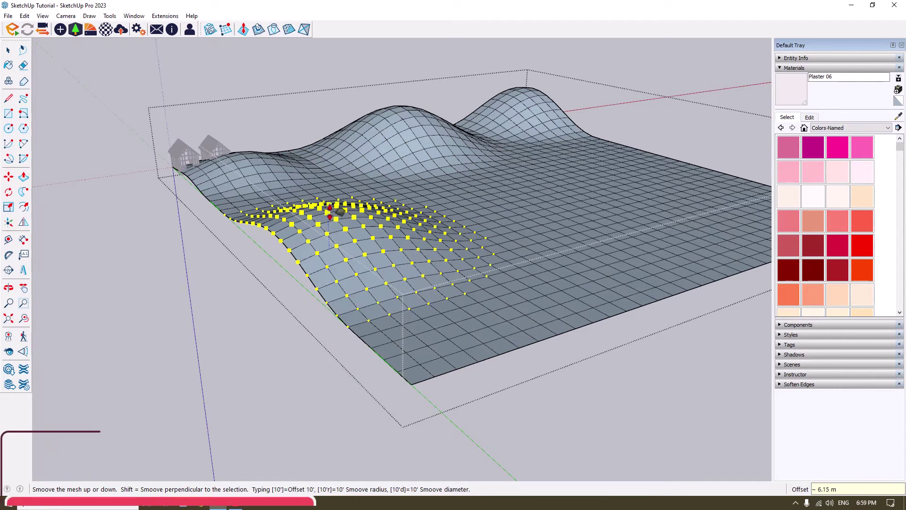
pyautogui.click(334, 209)
pyautogui.moveTo(334, 209); pyautogui.dragTo(187, 293, button='middle')
pyautogui.click(182, 295)
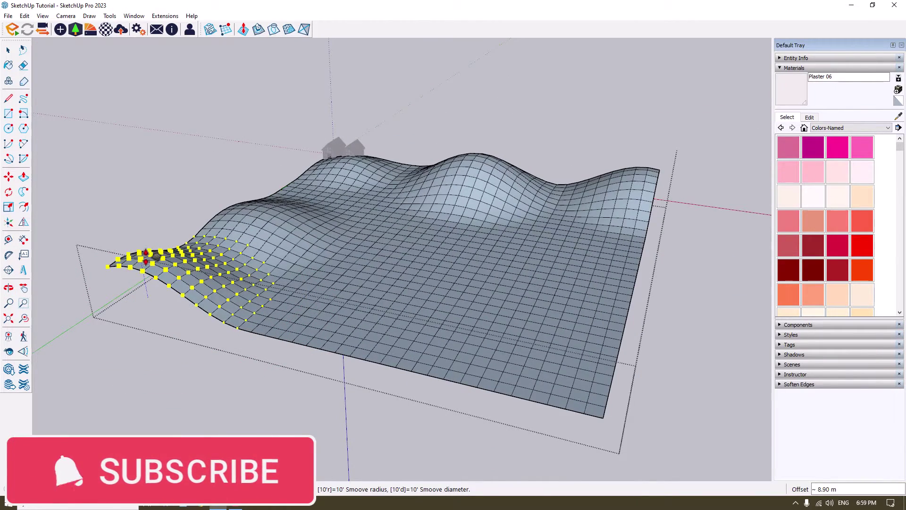
pyautogui.click(149, 256)
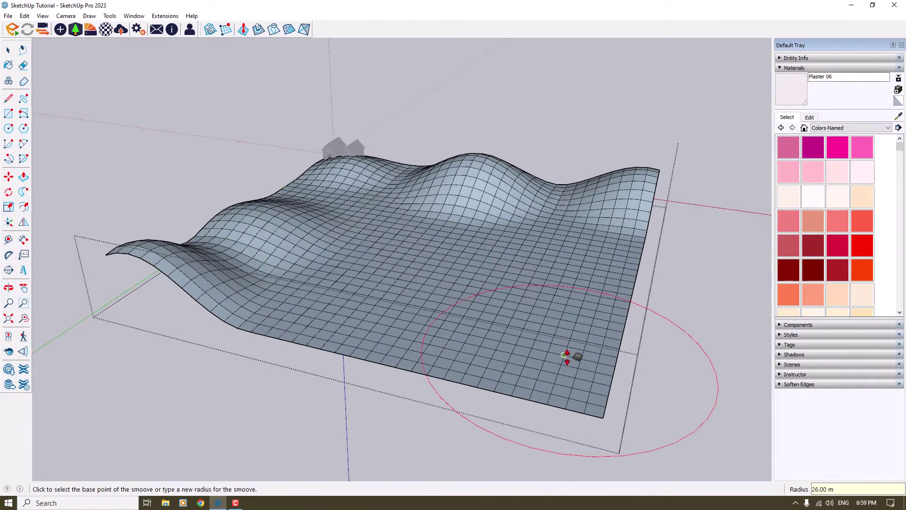
# Smoove a hill at the grid corner diagonally opposite the houses, and one about 11 m high midway along the front edge.
pyautogui.click(563, 352)
pyautogui.click(560, 278)
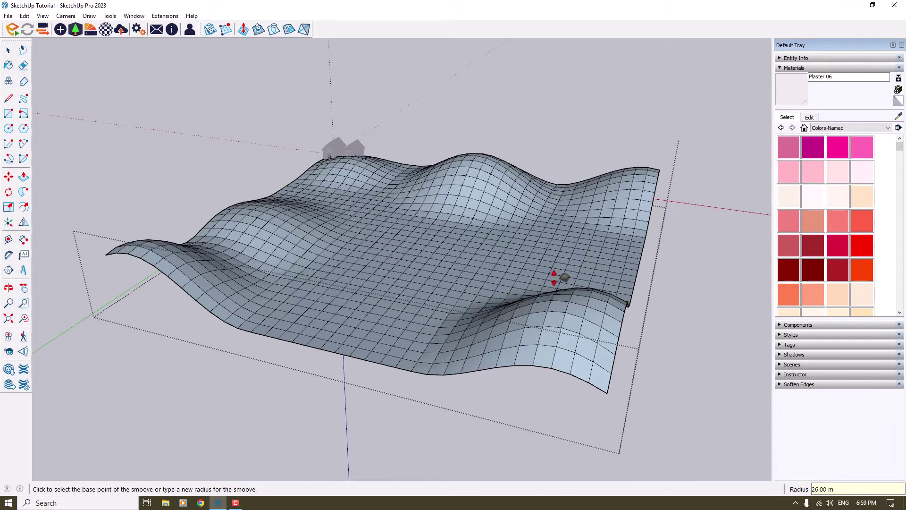
pyautogui.click(345, 329)
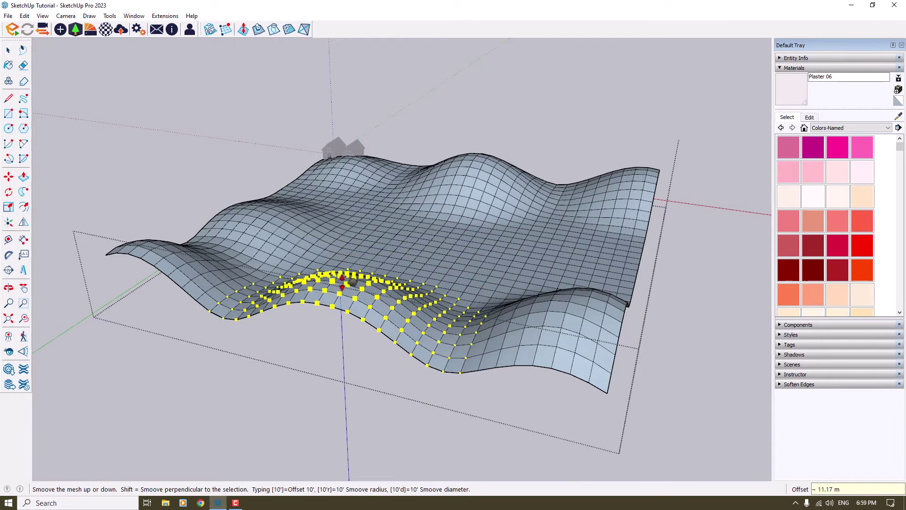
pyautogui.click(347, 282)
# Smoove a hill about 9 m high midway along the remaining low edge, between the two corner hills.
pyautogui.moveTo(456, 267); pyautogui.dragTo(456, 309, button='middle')
pyautogui.click(454, 310)
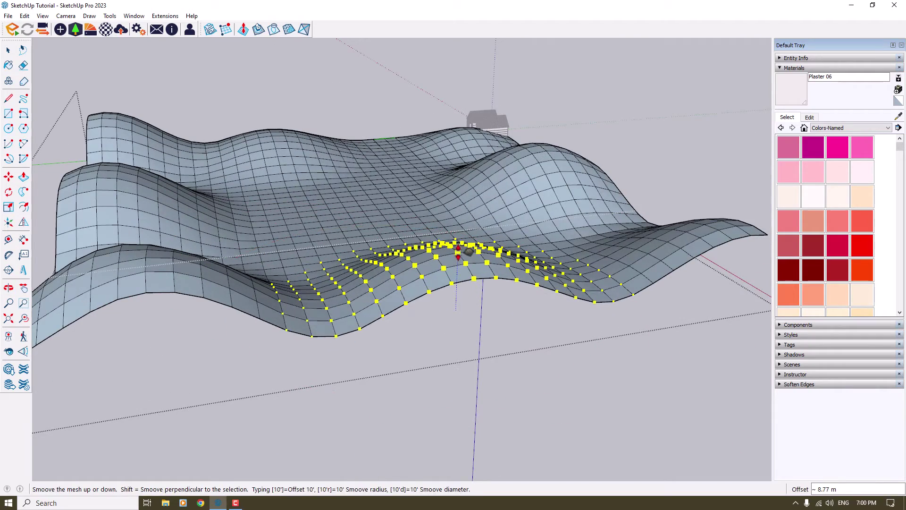
pyautogui.click(458, 253)
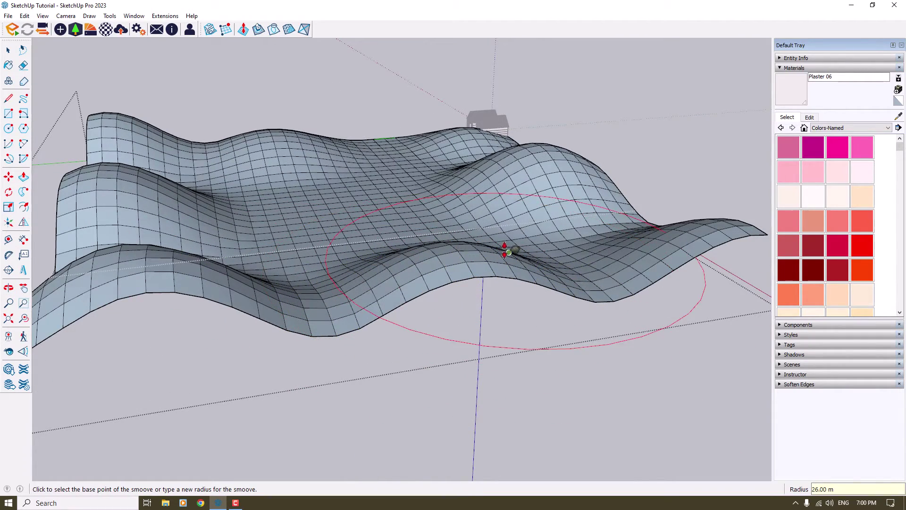
# With a 16 m Smoove radius, raise an inner hill near the far corner and another about 5 m high near the houses.
pyautogui.write('16')
pyautogui.press('Return')
pyautogui.moveTo(483, 288); pyautogui.dragTo(741, 420, button='middle')
pyautogui.scroll(2, 650, 183)
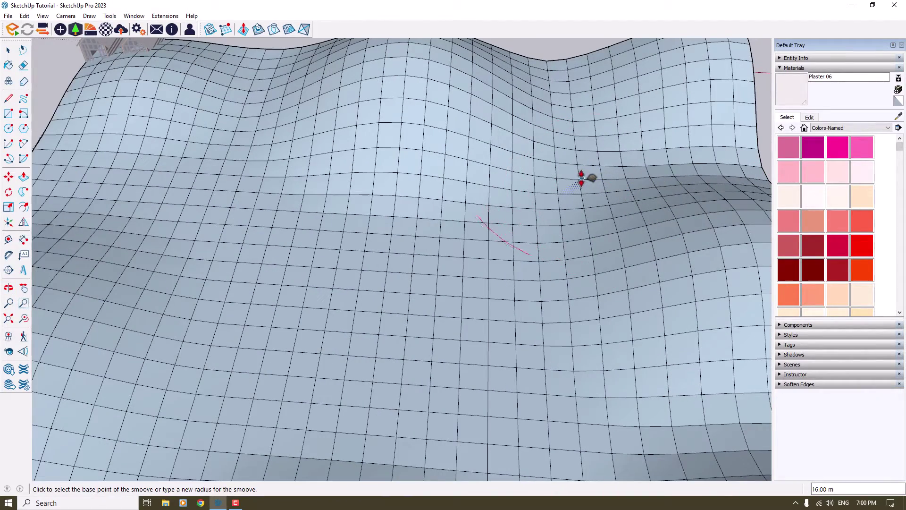
pyautogui.scroll(2, 576, 177)
pyautogui.click(580, 178)
pyautogui.scroll(-3, 580, 177)
pyautogui.moveTo(581, 178); pyautogui.dragTo(592, 109, button='middle')
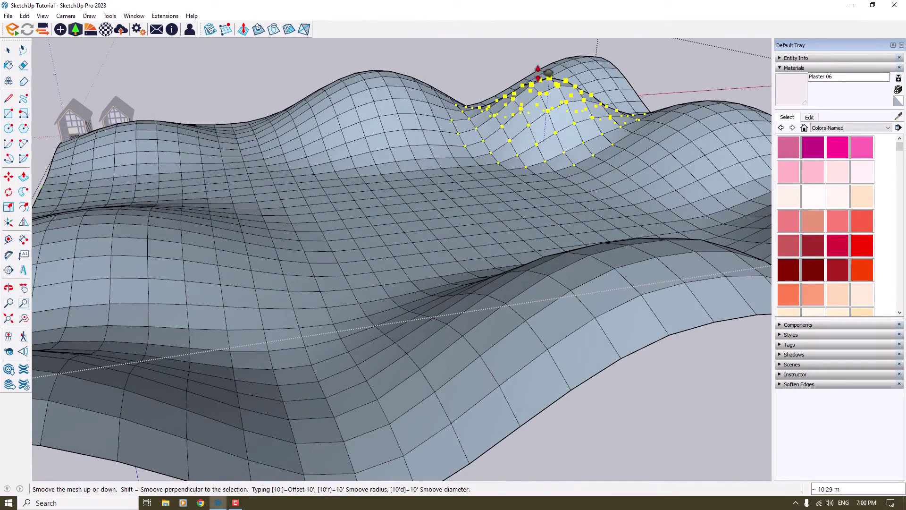
pyautogui.click(548, 81)
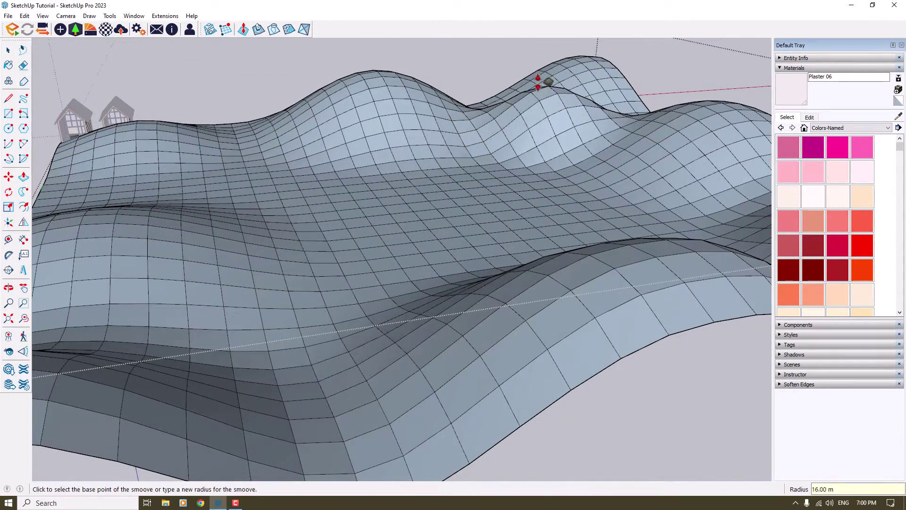
pyautogui.click(230, 160)
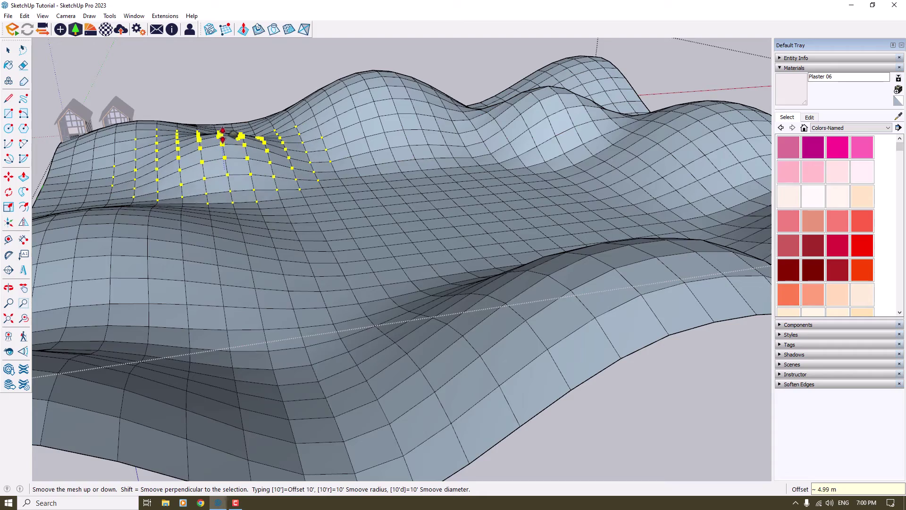
pyautogui.click(223, 135)
# Smoove a hill about 12 m high behind the inner mound near the houses, and raise another spot along the same ridge.
pyautogui.scroll(-5, 390, 241)
pyautogui.moveTo(391, 240); pyautogui.dragTo(304, 276, button='middle')
pyautogui.scroll(4, 304, 271)
pyautogui.moveTo(349, 117); pyautogui.dragTo(369, 115, button='middle')
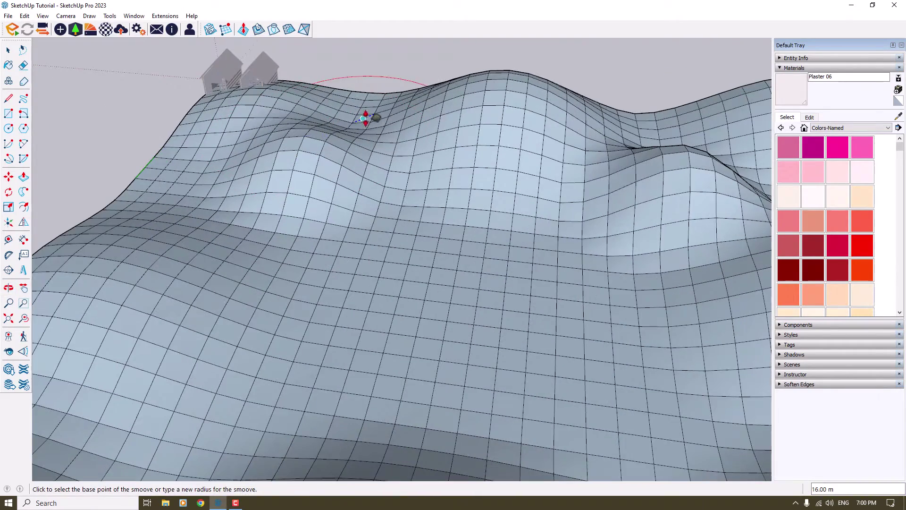
pyautogui.click(373, 118)
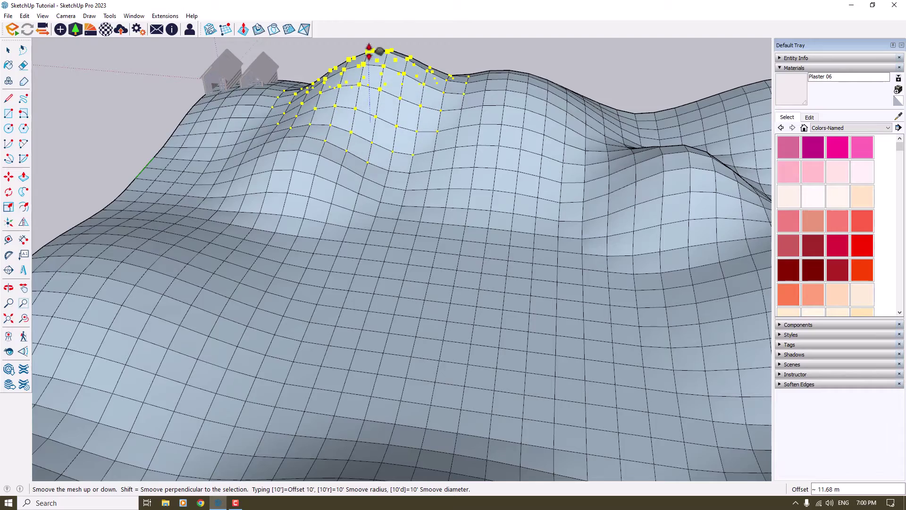
pyautogui.click(369, 49)
pyautogui.scroll(-3, 392, 63)
pyautogui.moveTo(397, 85); pyautogui.dragTo(668, 87, button='middle')
pyautogui.click(659, 101)
pyautogui.click(666, 64)
# Smoove two neighbouring mounds in the middle of the terrain, each with an offset of 4 m.
pyautogui.scroll(-5, 538, 240)
pyautogui.scroll(4, 570, 234)
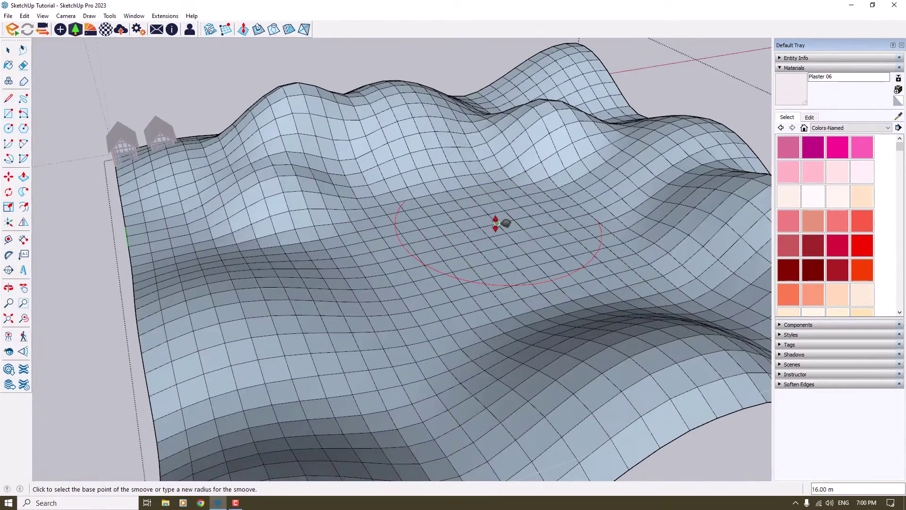
pyautogui.click(459, 218)
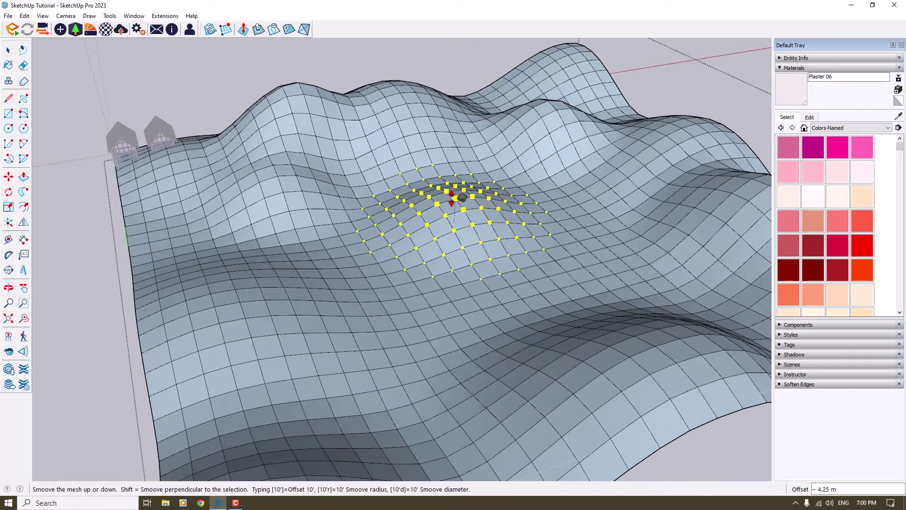
pyautogui.write('4')
pyautogui.press('Return')
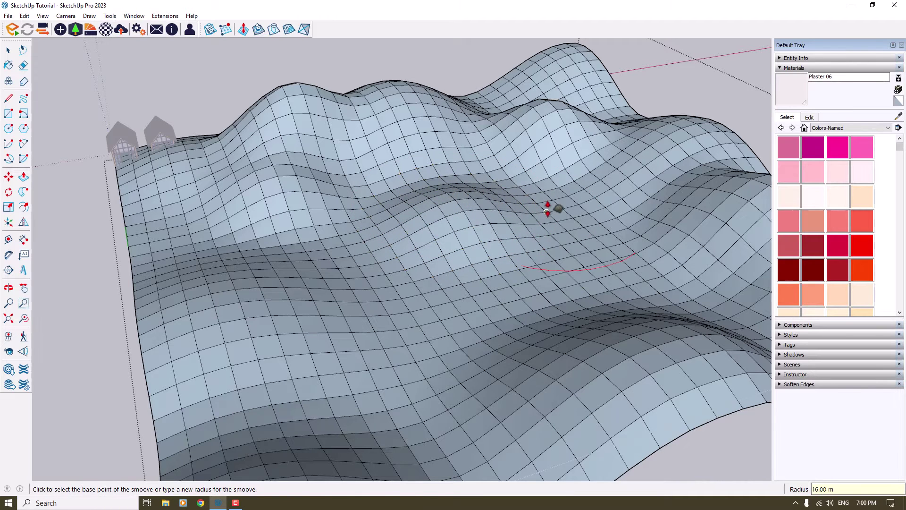
pyautogui.click(547, 211)
pyautogui.write('4')
pyautogui.press('Return')
# Raise the terrain between the inner mound near the houses and the central mounds, then Smoove a nearby spot with a 4 m offset.
pyautogui.click(365, 244)
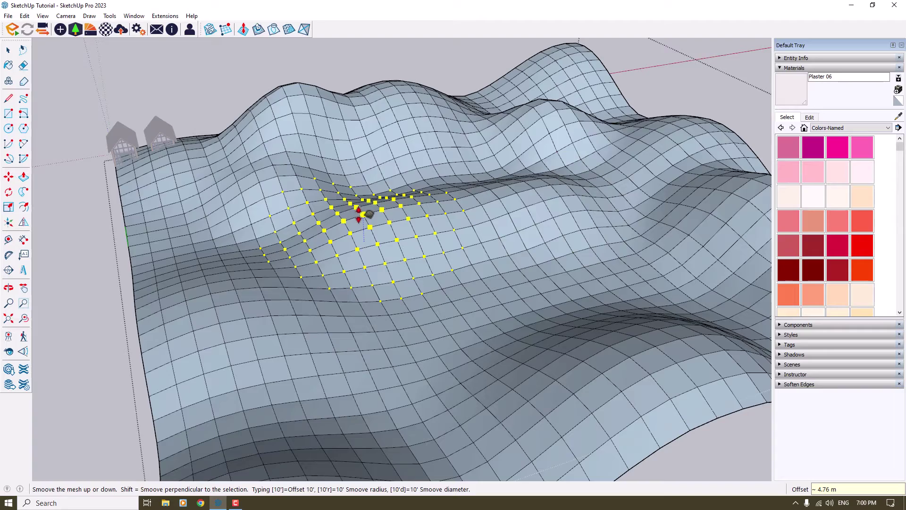
pyautogui.press('Return')
pyautogui.scroll(-4, 358, 214)
pyautogui.moveTo(378, 219); pyautogui.dragTo(472, 236, button='middle')
pyautogui.scroll(5, 415, 196)
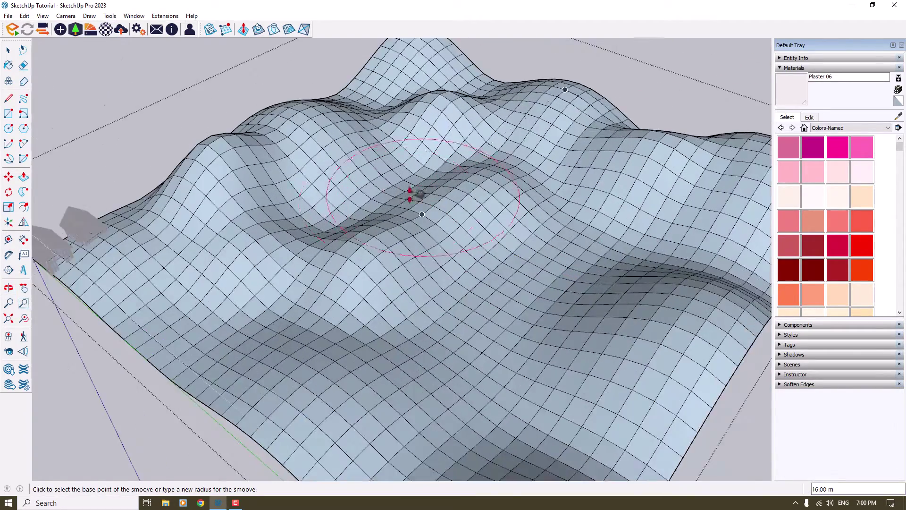
pyautogui.click(375, 202)
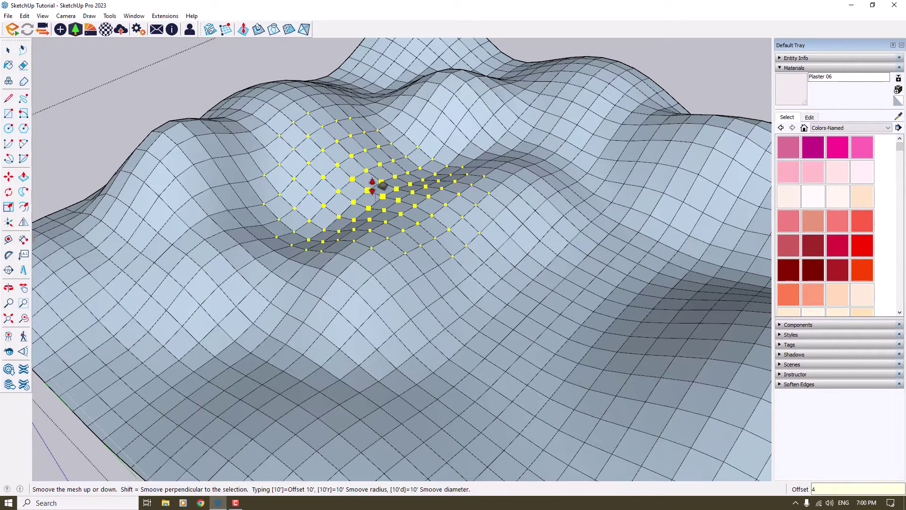
pyautogui.press('Return')
pyautogui.scroll(-2, 401, 191)
pyautogui.press('space')
# Examine how the two houses sit against the terrain and inspect the inner valley between the hills.
pyautogui.scroll(-4, 461, 212)
pyautogui.scroll(2, 347, 293)
pyautogui.moveTo(348, 296); pyautogui.dragTo(425, 132, button='middle')
pyautogui.scroll(3, 340, 194)
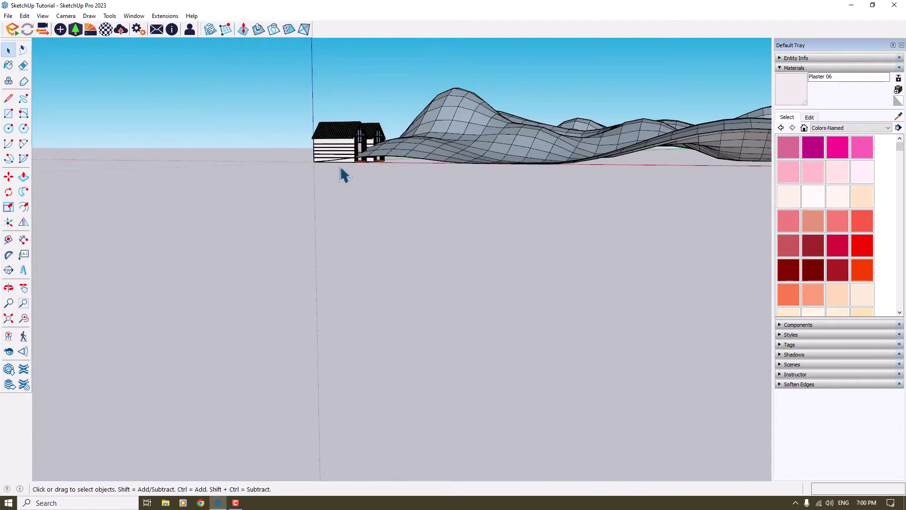
pyautogui.scroll(4, 339, 166)
pyautogui.moveTo(278, 270); pyautogui.dragTo(222, 274, button='middle')
pyautogui.scroll(1, 302, 247)
pyautogui.scroll(-4, 206, 257)
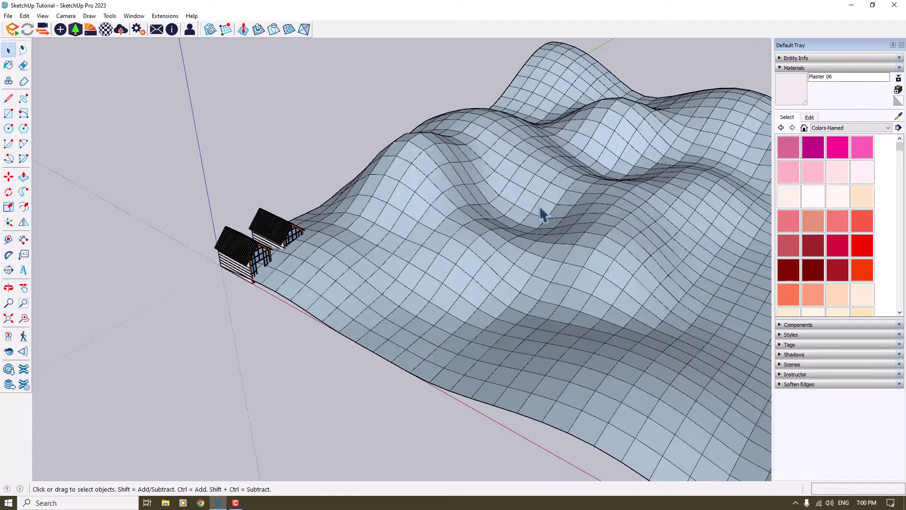
pyautogui.scroll(4, 676, 200)
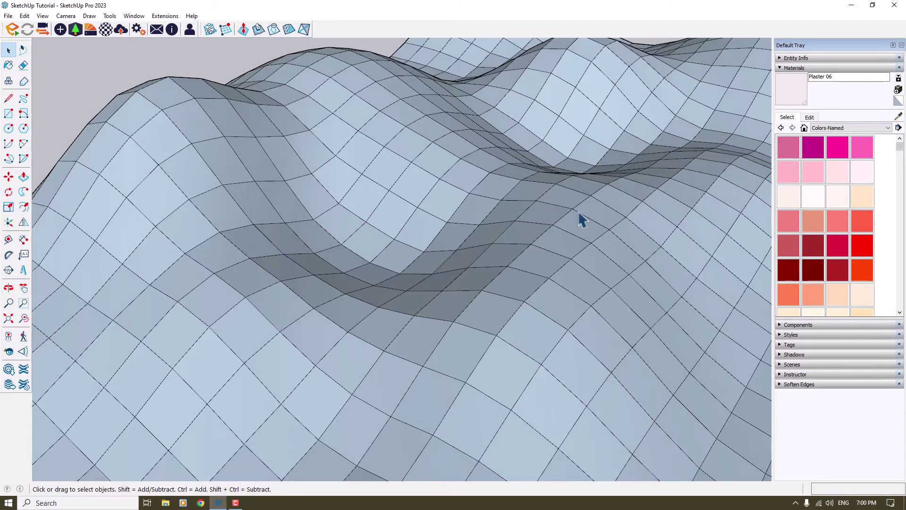
# Move the rectangular base face from beneath the houses onto the central hills, about 63 m away.
pyautogui.scroll(-6, 613, 198)
pyautogui.scroll(3, 198, 281)
pyautogui.moveTo(192, 283); pyautogui.dragTo(174, 8, button='middle')
pyautogui.scroll(4, 339, 296)
pyautogui.click(279, 180)
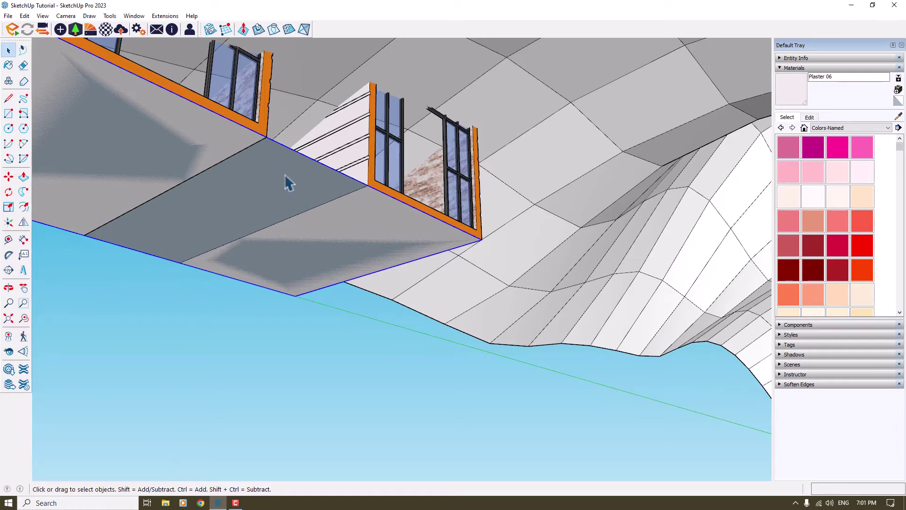
pyautogui.scroll(-5, 263, 197)
pyautogui.click(9, 177)
pyautogui.click(251, 188)
pyautogui.scroll(-5, 219, 278)
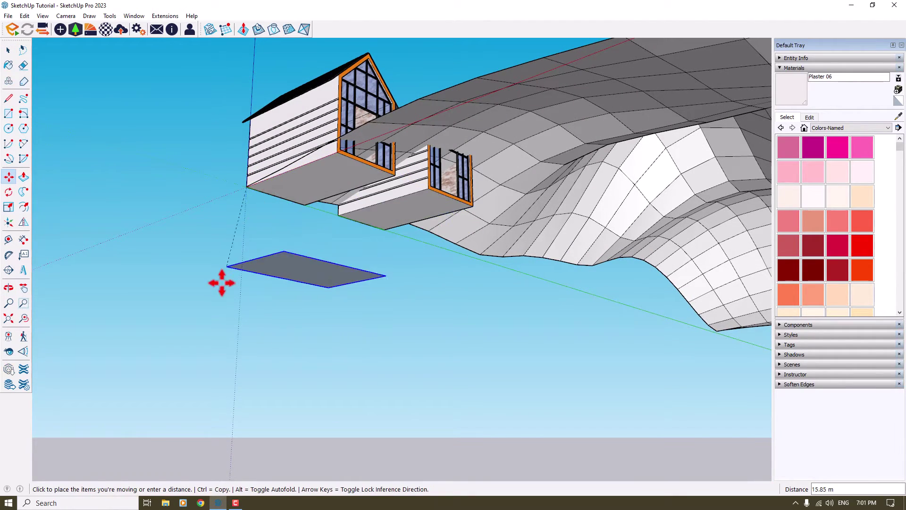
pyautogui.moveTo(204, 255); pyautogui.dragTo(189, 417, button='middle')
pyautogui.scroll(4, 460, 233)
pyautogui.moveTo(403, 250); pyautogui.dragTo(386, 345, button='middle')
pyautogui.scroll(3, 446, 302)
pyautogui.scroll(-3, 421, 203)
pyautogui.scroll(3, 467, 250)
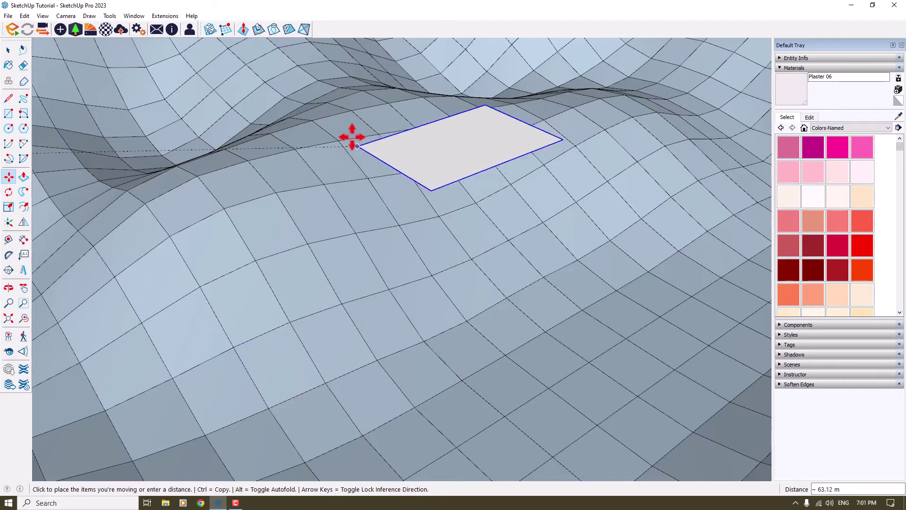
pyautogui.moveTo(314, 122); pyautogui.dragTo(385, 219, button='middle')
pyautogui.moveTo(266, 146); pyautogui.dragTo(551, 217, button='middle')
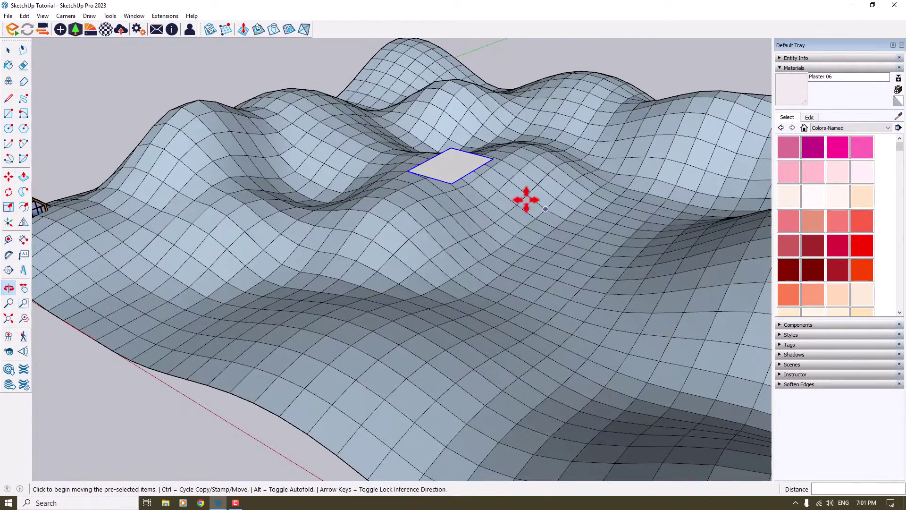
pyautogui.scroll(3, 455, 168)
pyautogui.press('space')
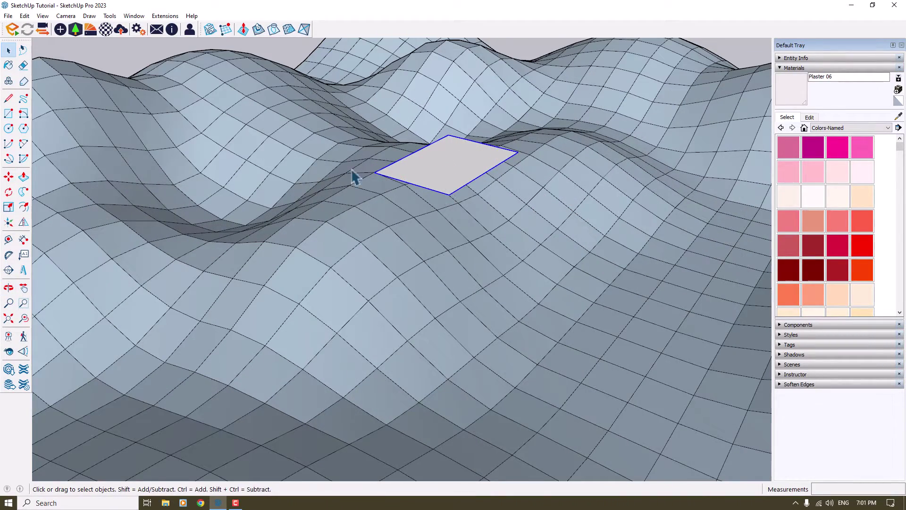
# Edit the terrain and Smoove it downward with a 16 m radius at two spots beside the rectangular face.
pyautogui.doubleClick(255, 174)
pyautogui.click(242, 30)
pyautogui.scroll(-2, 354, 257)
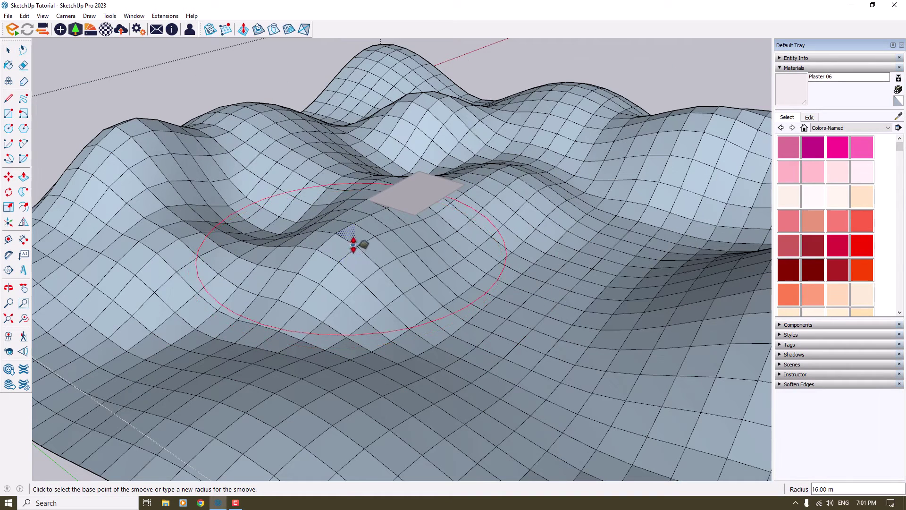
pyautogui.click(391, 229)
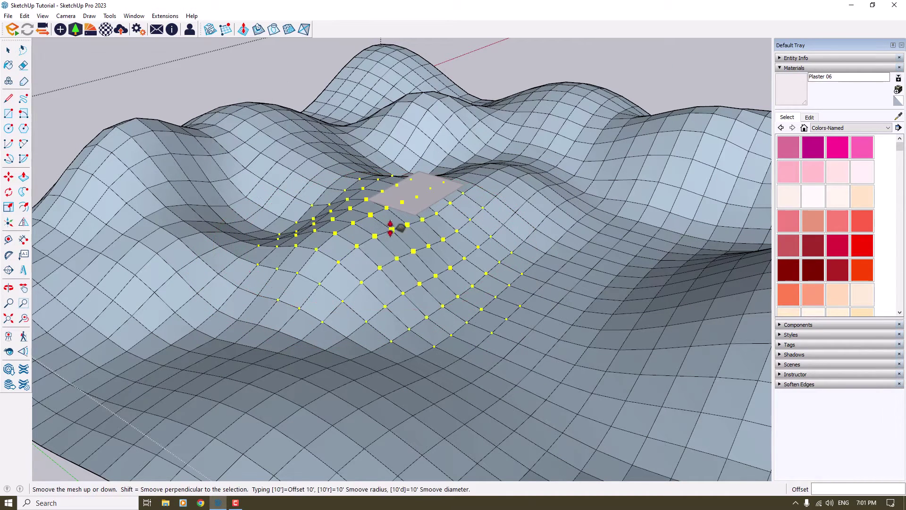
pyautogui.click(397, 267)
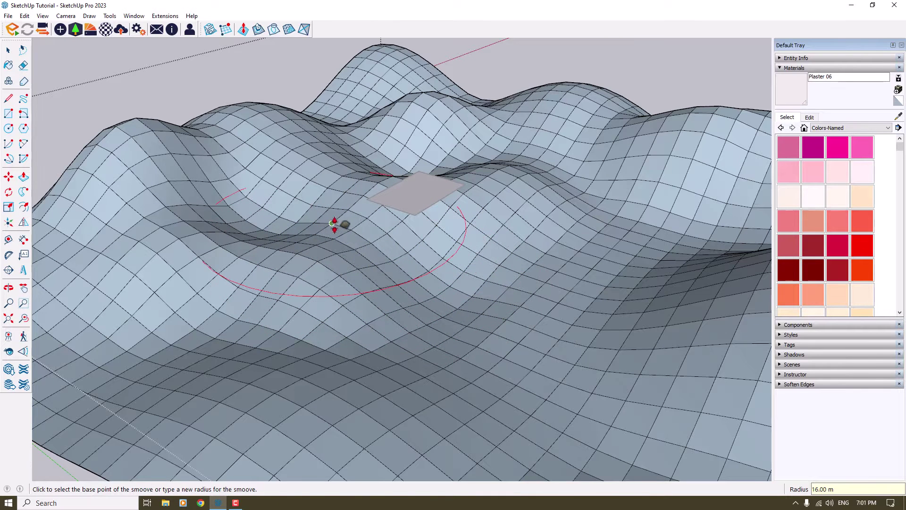
pyautogui.click(334, 228)
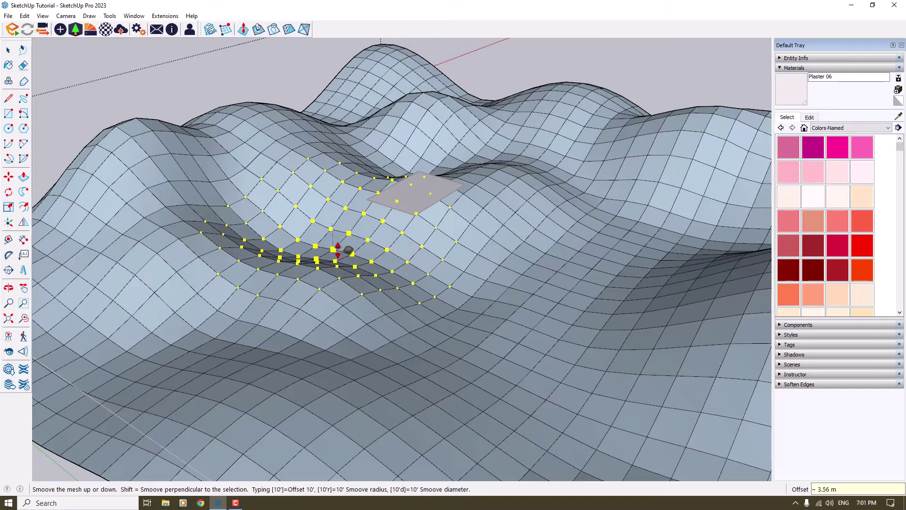
pyautogui.press('Return')
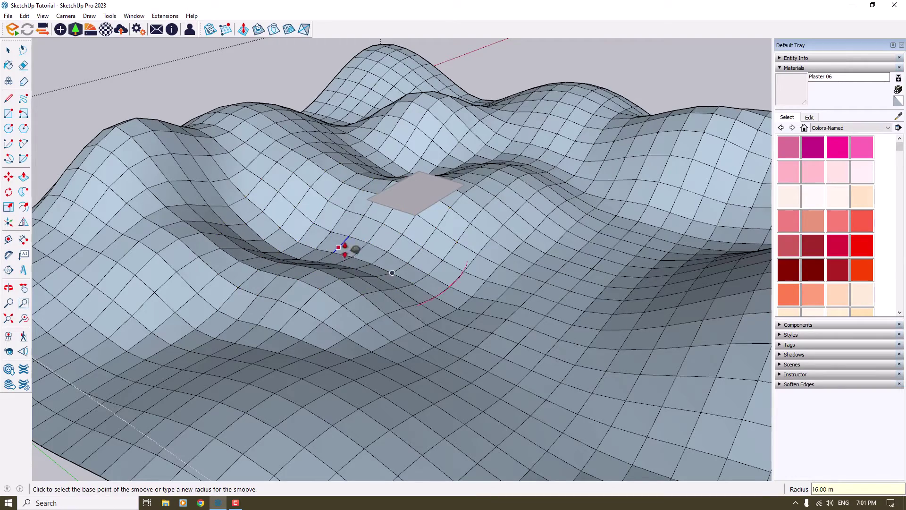
pyautogui.press('space')
pyautogui.scroll(-4, 368, 241)
pyautogui.click(506, 117)
# Move the rectangular face by its corner into the lowered ground on the valley's slope.
pyautogui.scroll(5, 387, 239)
pyautogui.click(412, 174)
pyautogui.moveTo(166, 271); pyautogui.dragTo(290, 302, button='middle')
pyautogui.click(9, 176)
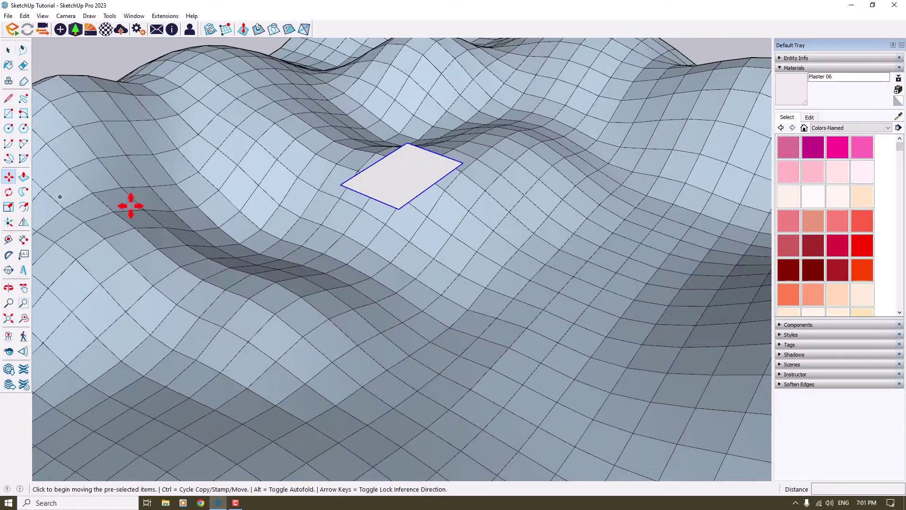
pyautogui.scroll(2, 350, 187)
pyautogui.click(334, 182)
pyautogui.scroll(3, 285, 314)
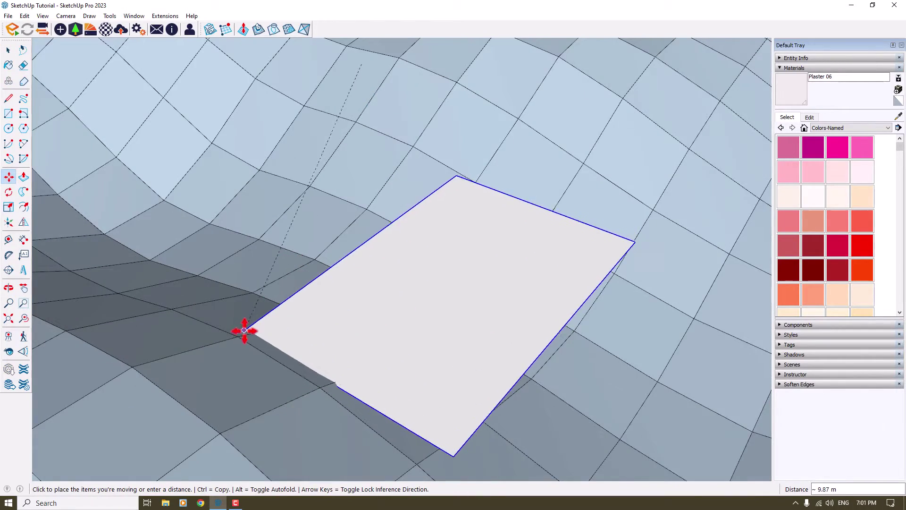
pyautogui.click(171, 309)
pyautogui.scroll(-5, 296, 208)
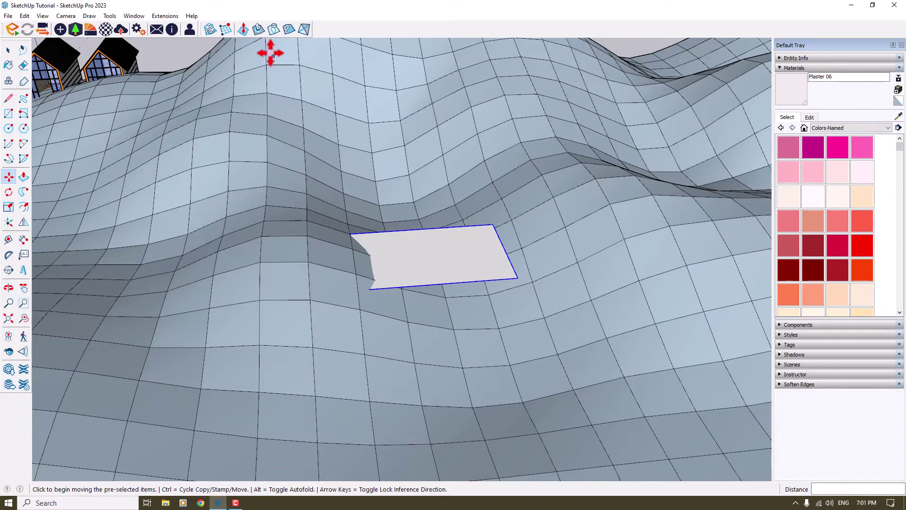
# Stamp the rectangular face into the terrain with a 1 m offset to form a level building platform.
pyautogui.click(258, 30)
pyautogui.moveTo(294, 111); pyautogui.dragTo(446, 227, button='middle')
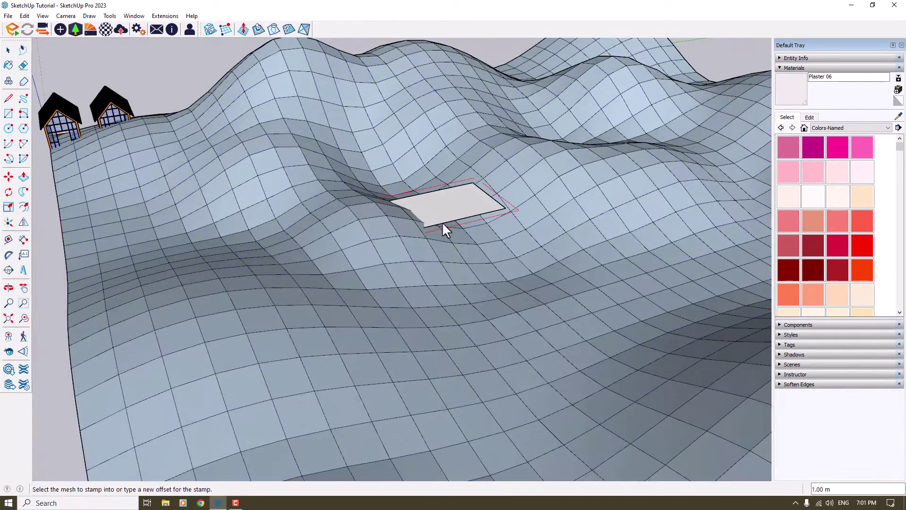
pyautogui.click(449, 246)
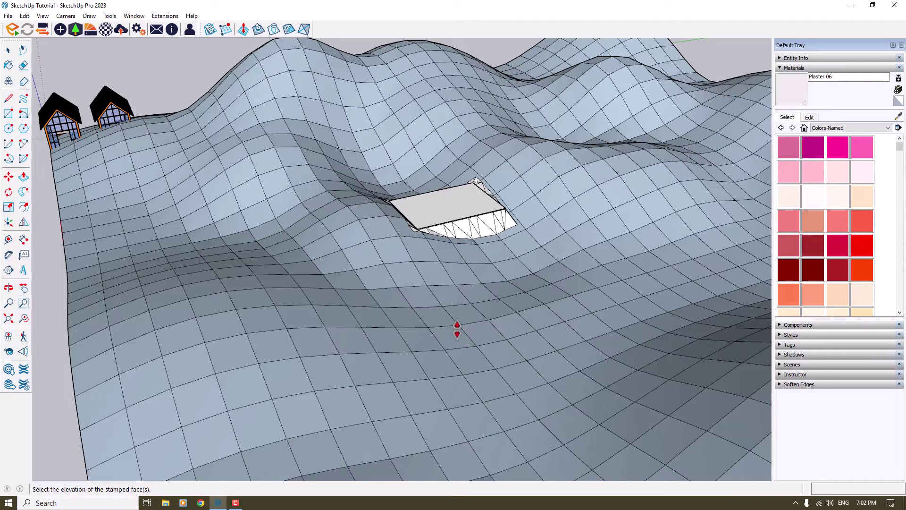
pyautogui.click(457, 329)
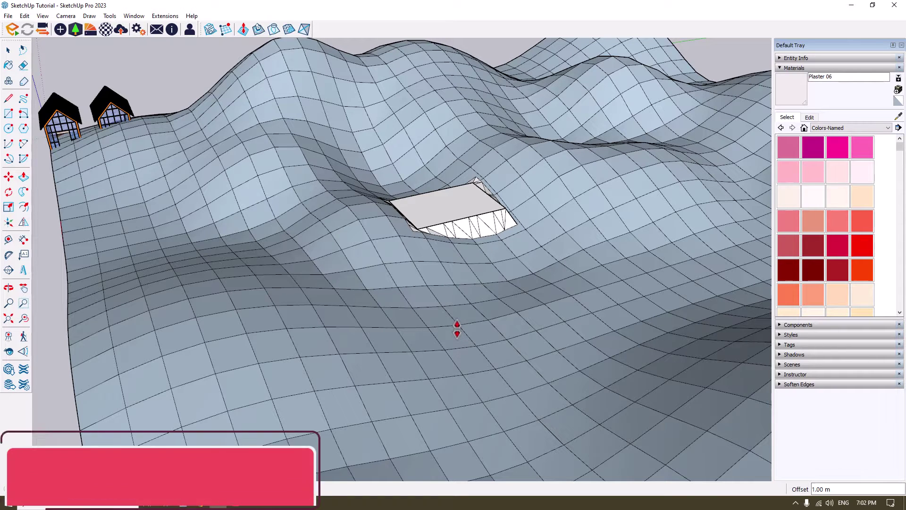
pyautogui.press('space')
pyautogui.click(473, 239)
pyautogui.scroll(5, 473, 215)
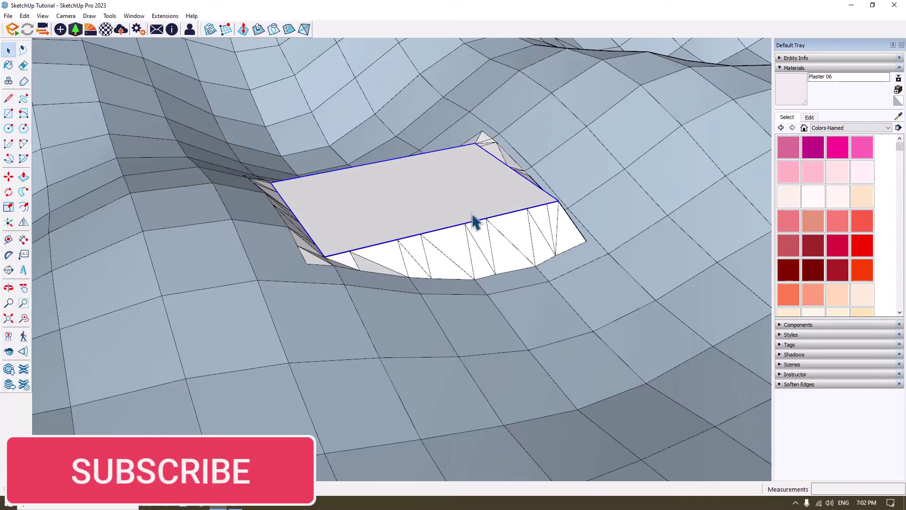
pyautogui.moveTo(474, 222); pyautogui.dragTo(437, 293, button='middle')
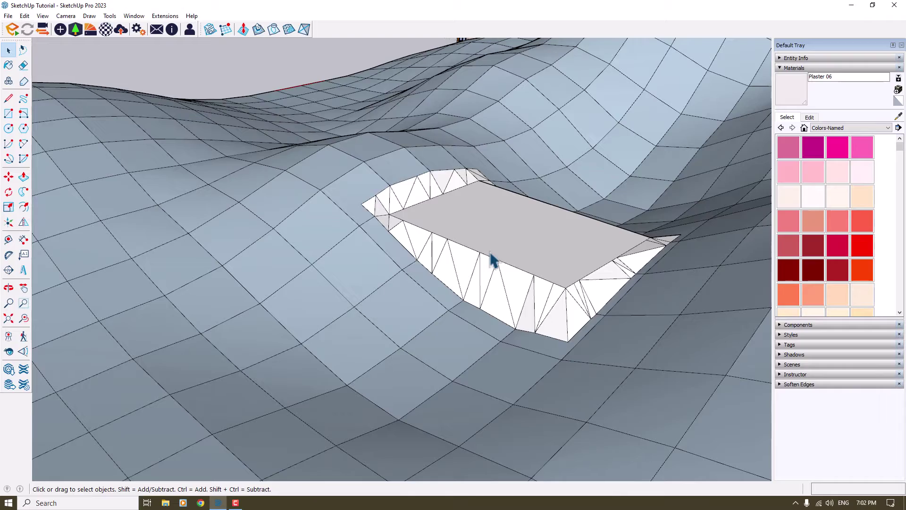
# Select both houses without the terrain and move them about 54 m onto the corner of the stamped platform.
pyautogui.scroll(-5, 324, 310)
pyautogui.moveTo(323, 309); pyautogui.dragTo(295, 122, button='middle')
pyautogui.scroll(3, 435, 71)
pyautogui.scroll(-2, 435, 71)
pyautogui.moveTo(326, 307); pyautogui.dragTo(439, 152, button='middle')
pyautogui.moveTo(473, 81); pyautogui.dragTo(159, 350)
pyautogui.keyDown('shift'); pyautogui.click(498, 233); pyautogui.keyUp('shift')
pyautogui.click(9, 177)
pyautogui.scroll(1, 220, 256)
pyautogui.click(218, 256)
pyautogui.scroll(-3, 152, 233)
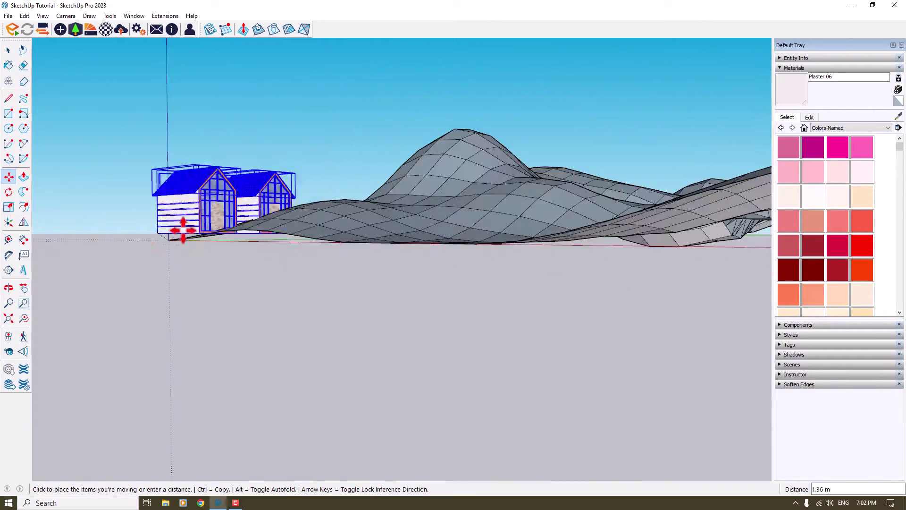
pyautogui.moveTo(152, 233); pyautogui.dragTo(115, 378, button='middle')
pyautogui.scroll(-2, 123, 222)
pyautogui.scroll(6, 466, 303)
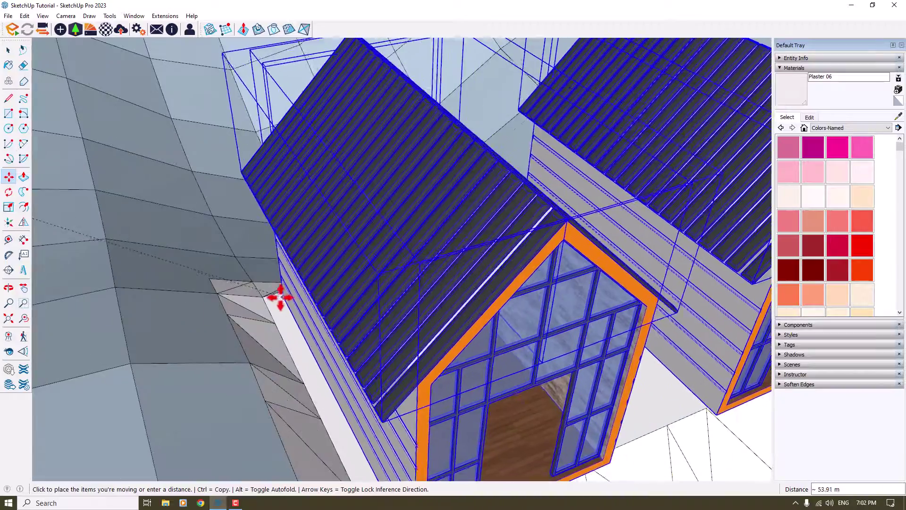
pyautogui.click(263, 297)
pyautogui.scroll(-5, 250, 226)
pyautogui.moveTo(345, 255); pyautogui.dragTo(230, 201, button='middle')
pyautogui.scroll(-4, 401, 203)
pyautogui.moveTo(420, 207); pyautogui.dragTo(536, 178, button='middle')
pyautogui.press('space')
pyautogui.click(491, 71)
# Edit the terrain and Smoove a hill about 12 m high in the far saddle beside the tallest corner hill.
pyautogui.scroll(3, 448, 267)
pyautogui.moveTo(486, 238); pyautogui.dragTo(359, 330, button='middle')
pyautogui.scroll(-4, 197, 188)
pyautogui.doubleClick(515, 140)
pyautogui.moveTo(549, 184); pyautogui.dragTo(765, 212, button='middle')
pyautogui.click(243, 30)
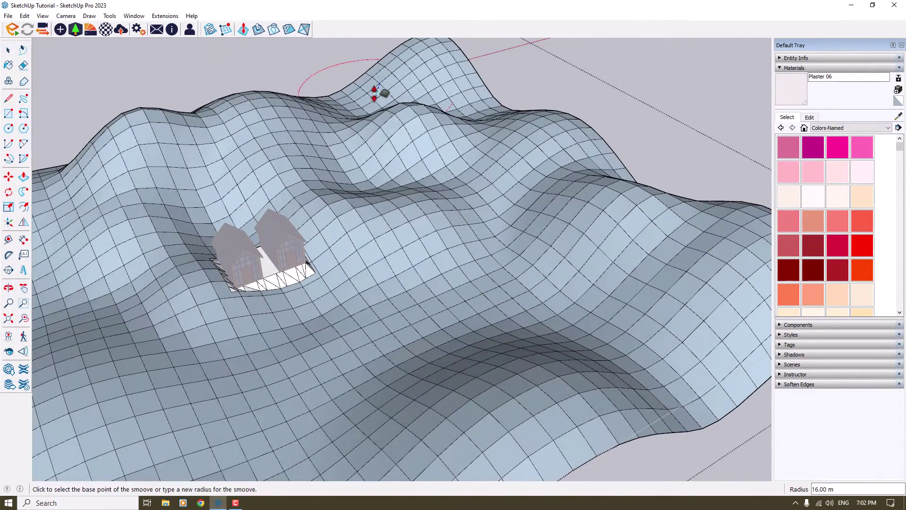
pyautogui.click(362, 111)
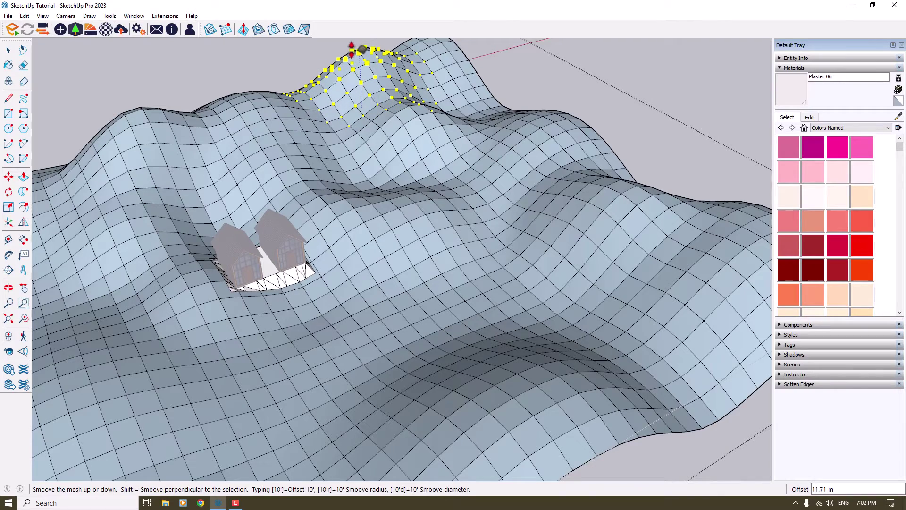
pyautogui.click(361, 48)
# Raise another slope on the far ridge behind the houses with Smoove and finish editing the terrain.
pyautogui.moveTo(534, 154); pyautogui.dragTo(524, 79, button='middle')
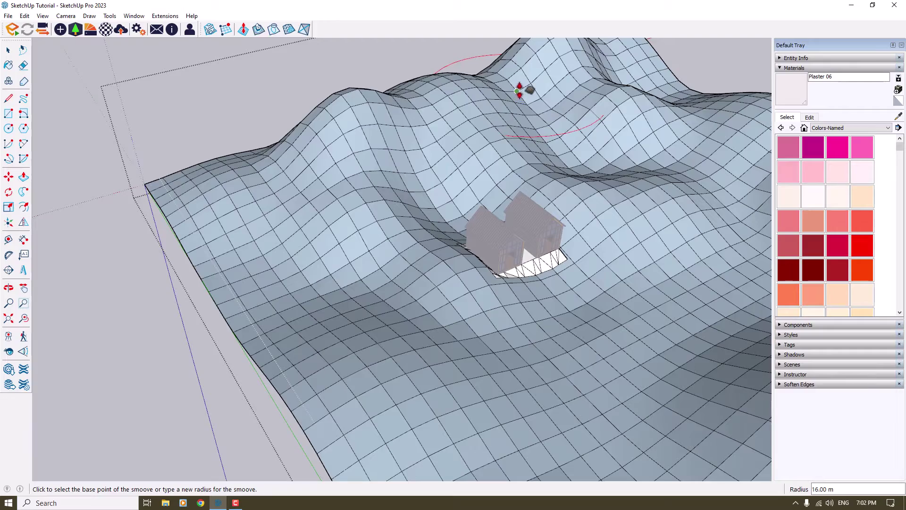
pyautogui.click(519, 89)
pyautogui.click(516, 66)
pyautogui.scroll(-3, 399, 263)
pyautogui.press('space')
pyautogui.press('Escape')
pyautogui.moveTo(410, 310); pyautogui.dragTo(279, 153, button='middle')
pyautogui.scroll(6, 471, 257)
pyautogui.moveTo(559, 288); pyautogui.dragTo(633, 326, button='middle')
pyautogui.scroll(-5, 268, 164)
pyautogui.moveTo(345, 278); pyautogui.dragTo(417, 248, button='middle')
pyautogui.scroll(3, 417, 247)
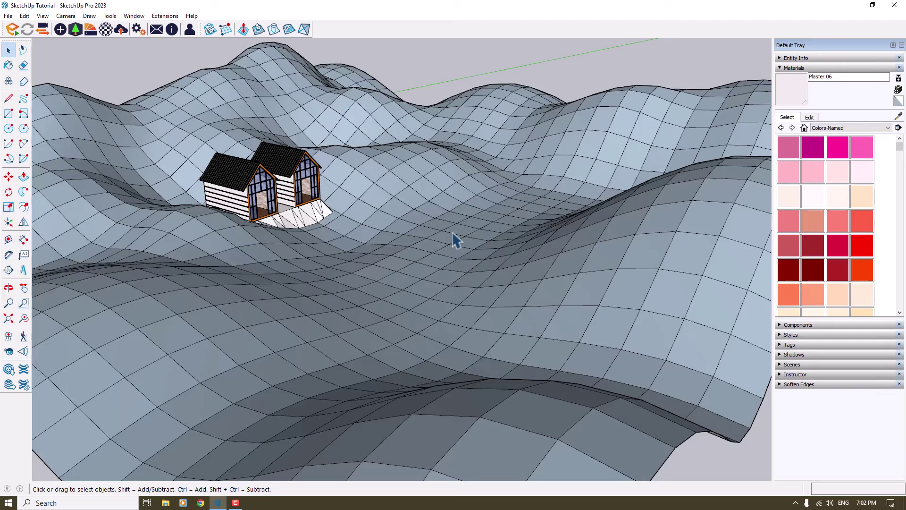
# Draw a 26 by 65 m rectangle on the ground beside the terrain.
pyautogui.scroll(-5, 402, 212)
pyautogui.moveTo(403, 213); pyautogui.dragTo(434, 279, button='middle')
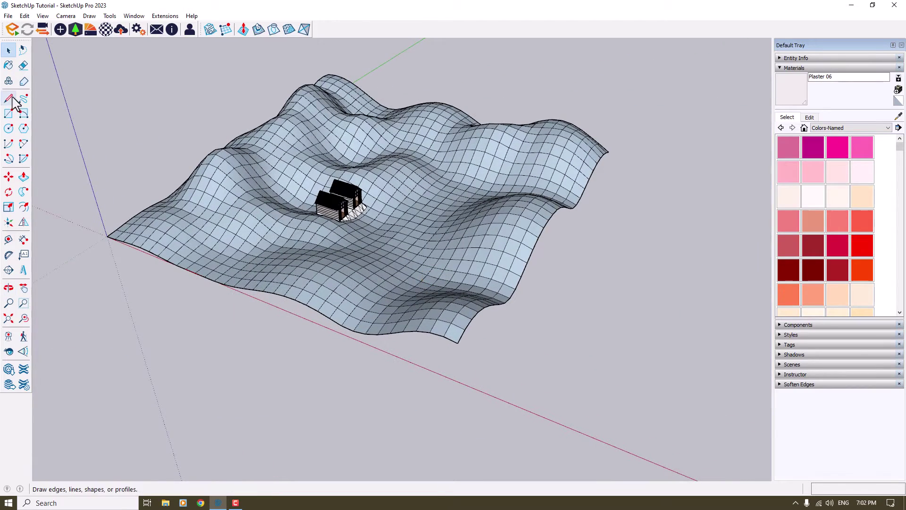
pyautogui.click(9, 114)
pyautogui.scroll(-3, 473, 231)
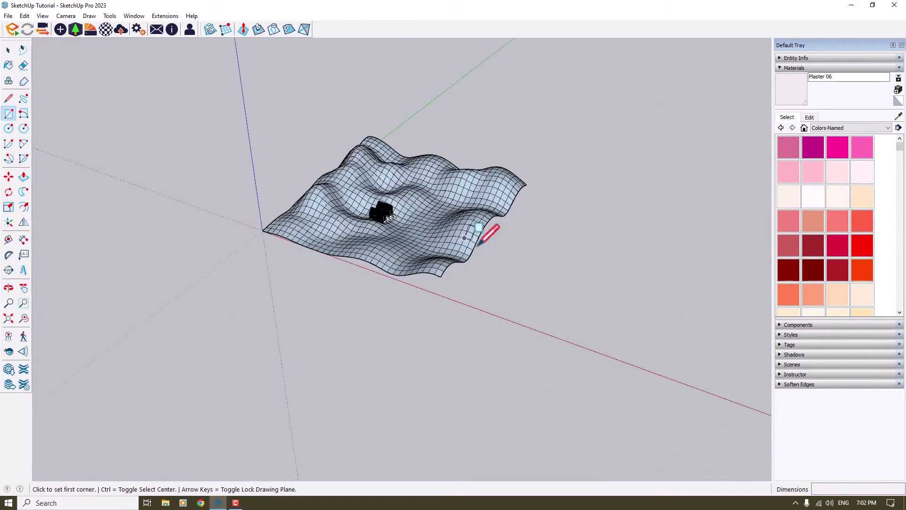
pyautogui.click(501, 301)
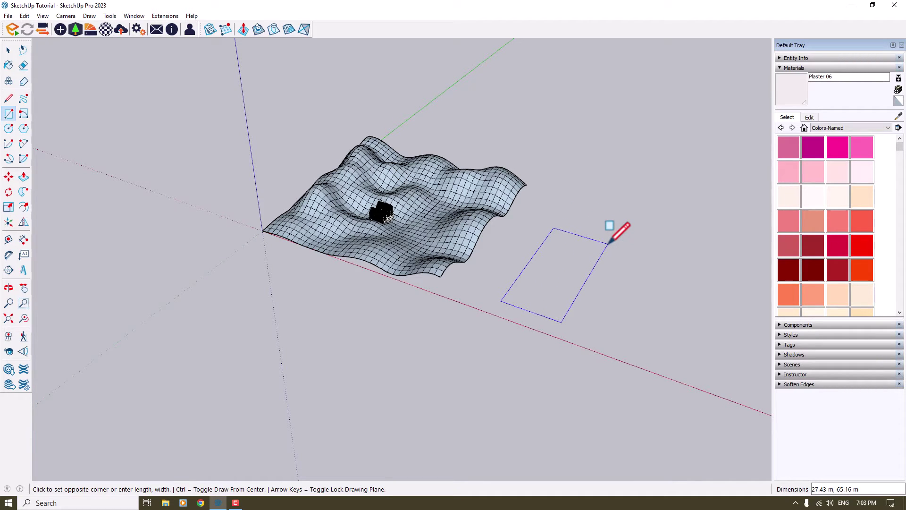
pyautogui.write('26,65')
pyautogui.press('Return')
# Select the whole rectangular face and move it by its near corner onto the corner of the terrain.
pyautogui.press('space')
pyautogui.scroll(4, 601, 276)
pyautogui.click(547, 287)
pyautogui.doubleClick(548, 289)
pyautogui.click(8, 176)
pyautogui.moveTo(61, 176); pyautogui.dragTo(471, 247, button='middle')
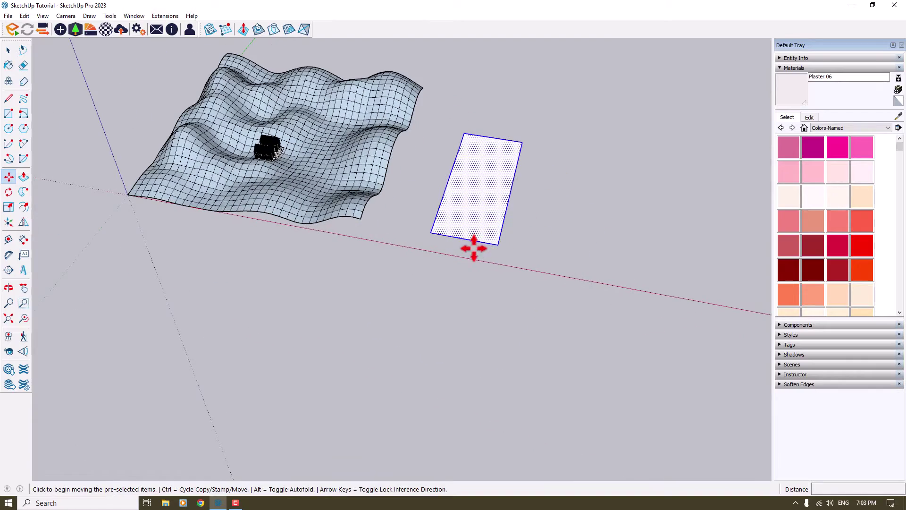
pyautogui.click(497, 245)
pyautogui.scroll(4, 352, 211)
pyautogui.click(354, 210)
pyautogui.scroll(-5, 360, 208)
pyautogui.moveTo(360, 208); pyautogui.dragTo(523, 28, button='middle')
# Shift the rectangle about 20 m back along the red axis and further over the terrain along the green axis.
pyautogui.click(367, 216)
pyautogui.moveTo(317, 211); pyautogui.dragTo(358, 391, button='middle')
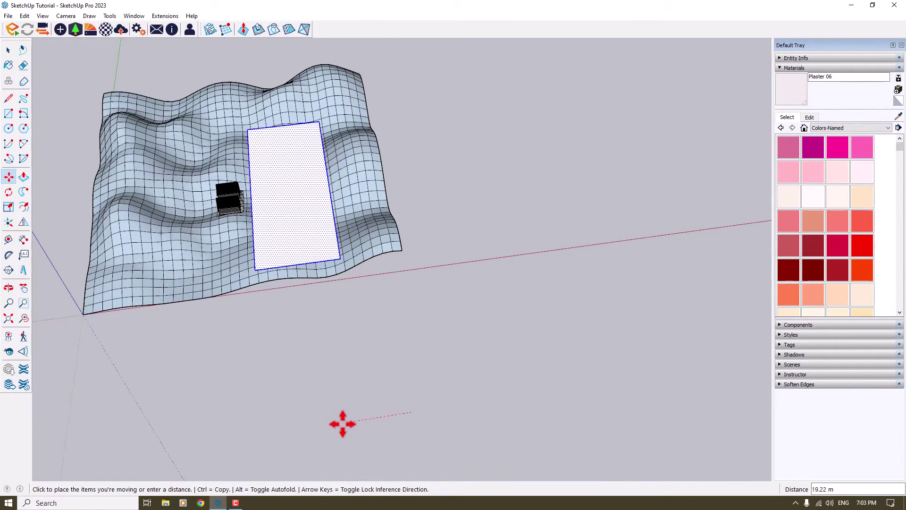
pyautogui.write('10')
pyautogui.press('Return')
pyautogui.scroll(-2, 516, 291)
pyautogui.moveTo(515, 291); pyautogui.dragTo(65, 381, button='middle')
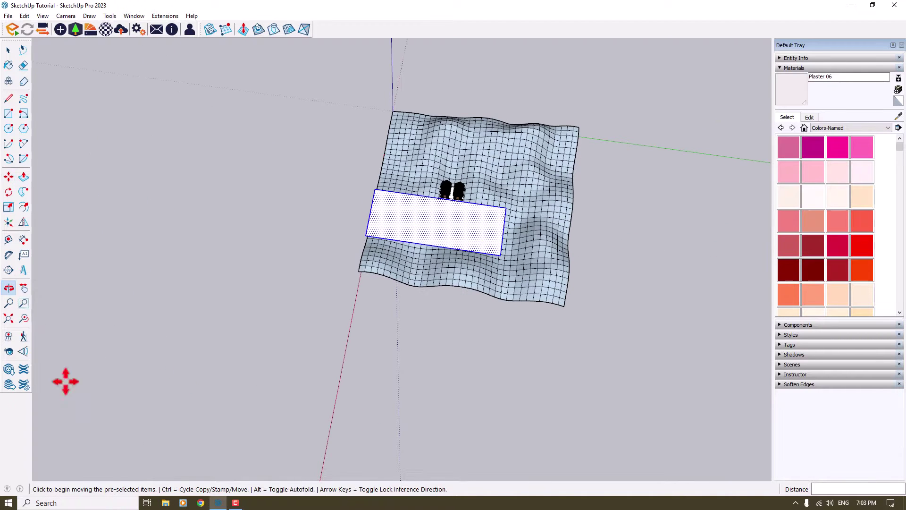
pyautogui.click(371, 303)
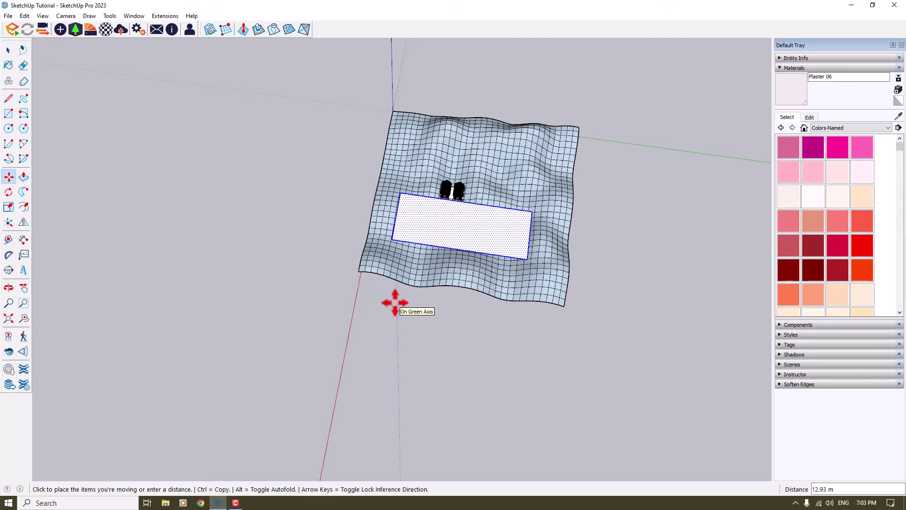
pyautogui.press('Return')
# Lower the rectangle along the blue axis so that it cuts through the valley in front of the houses.
pyautogui.moveTo(404, 304)
pyautogui.mouseDown(button='middle')
pyautogui.moveTo(126, 55)
pyautogui.moveTo(356, 251)
pyautogui.moveTo(283, 199)
pyautogui.mouseUp(button='middle')
pyautogui.scroll(3, 368, 213)
pyautogui.moveTo(368, 213)
pyautogui.mouseDown(button='middle')
pyautogui.moveTo(263, 265)
pyautogui.moveTo(373, 274)
pyautogui.moveTo(156, 279)
pyautogui.mouseUp(button='middle')
pyautogui.moveTo(378, 288); pyautogui.dragTo(142, 277, button='middle')
pyautogui.scroll(-3, 338, 259)
pyautogui.moveTo(364, 258); pyautogui.dragTo(618, 245, button='middle')
pyautogui.click(611, 226)
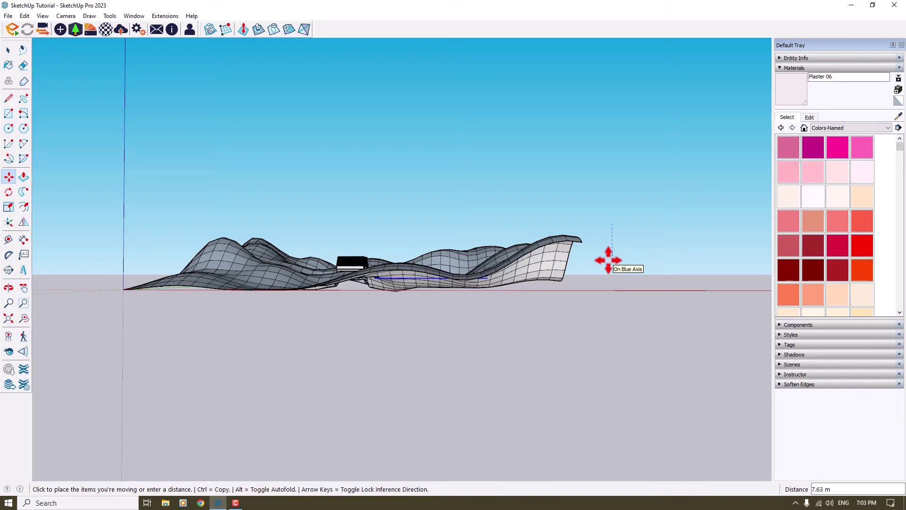
pyautogui.press('Return')
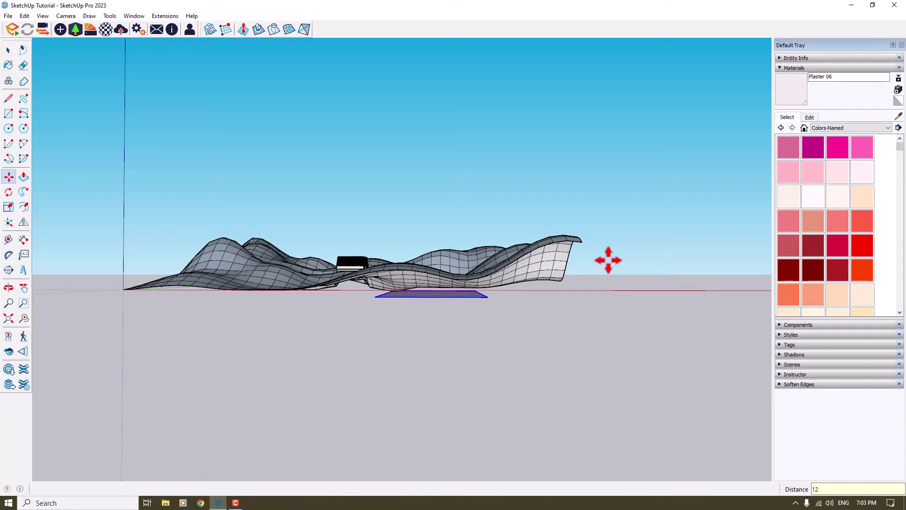
pyautogui.moveTo(627, 269); pyautogui.dragTo(486, 395, button='middle')
pyautogui.press('space')
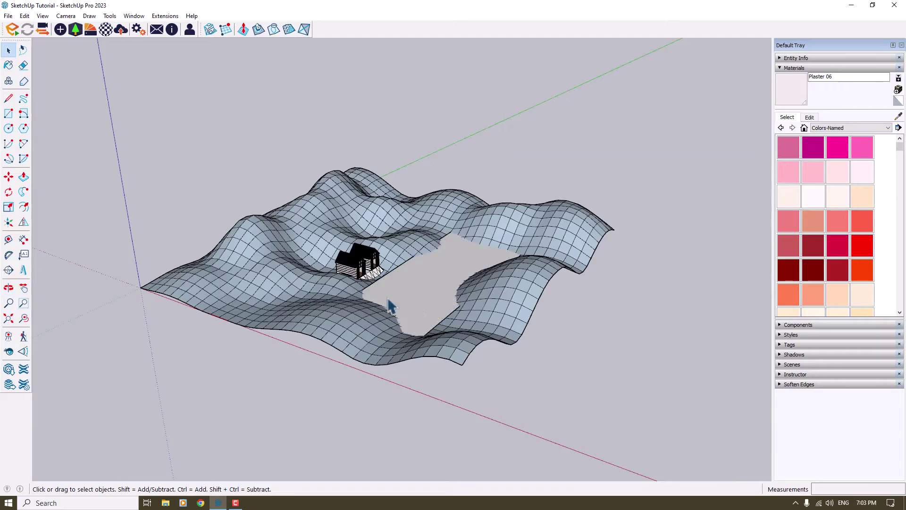
# Try lowering the flat face by 4 m, 2 m and 2.6 m, and undo the move.
pyautogui.scroll(5, 418, 311)
pyautogui.moveTo(418, 310); pyautogui.dragTo(350, 152, button='middle')
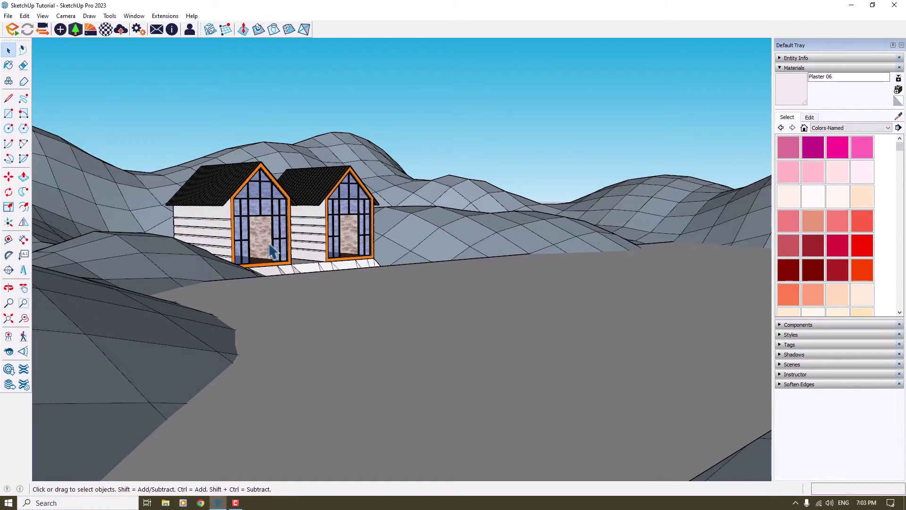
pyautogui.press('m')
pyautogui.click(399, 82)
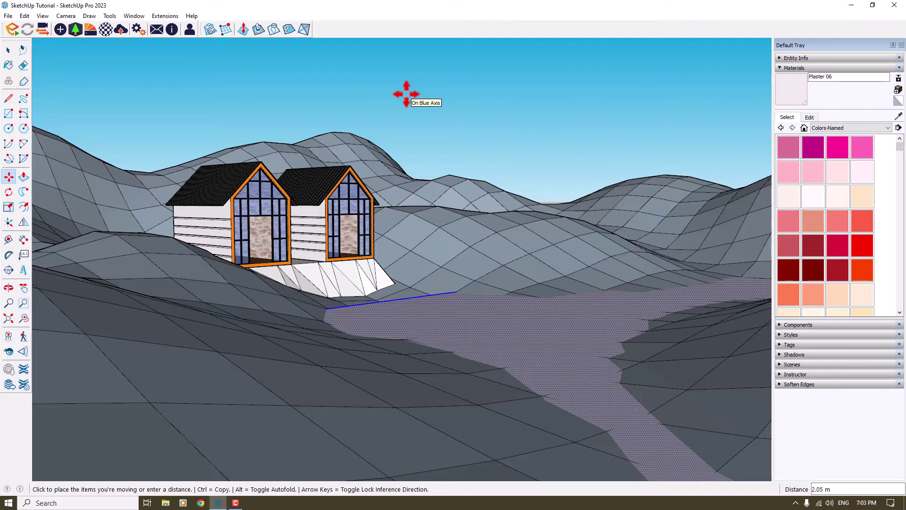
pyautogui.write('4')
pyautogui.press('Return')
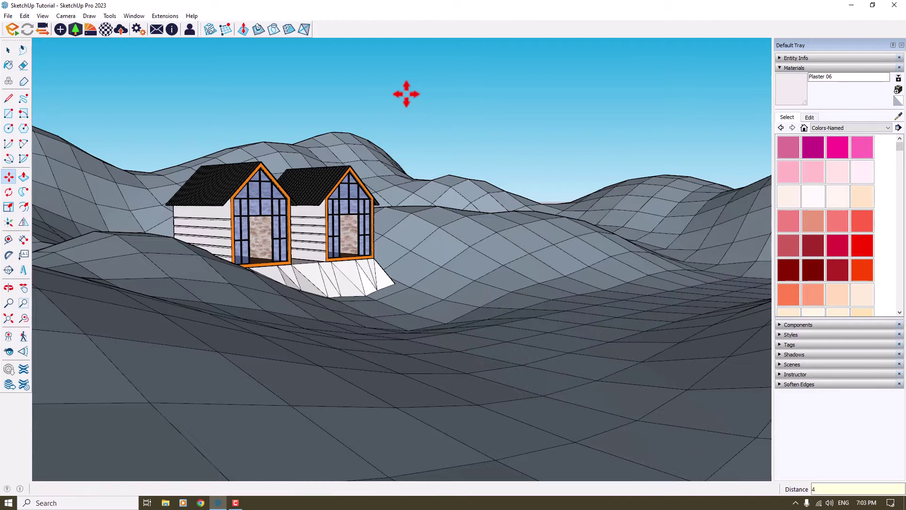
pyautogui.write('2')
pyautogui.press('Return')
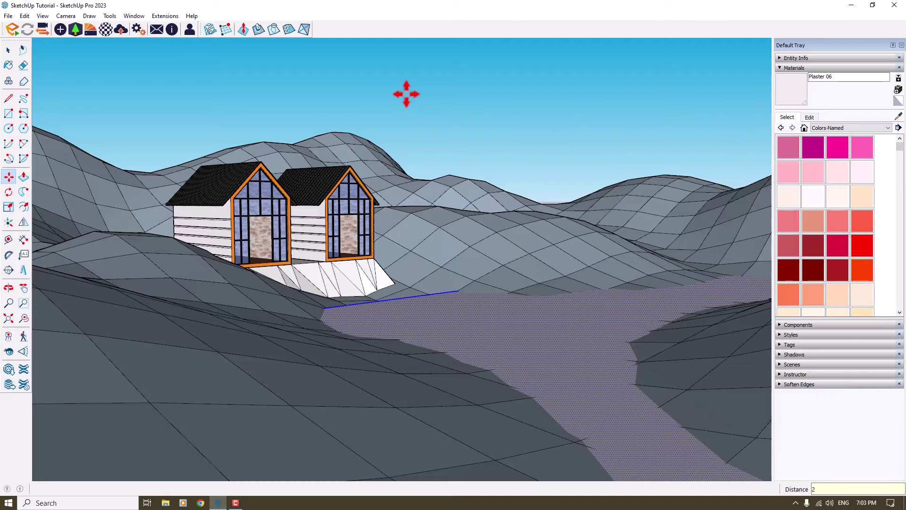
pyautogui.write('2.6')
pyautogui.press('Return')
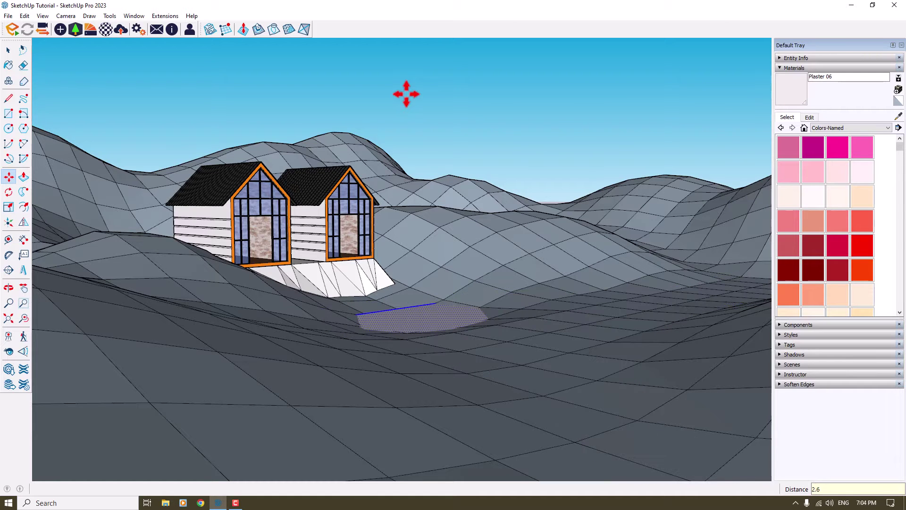
pyautogui.hotkey('ctrl', 'z')
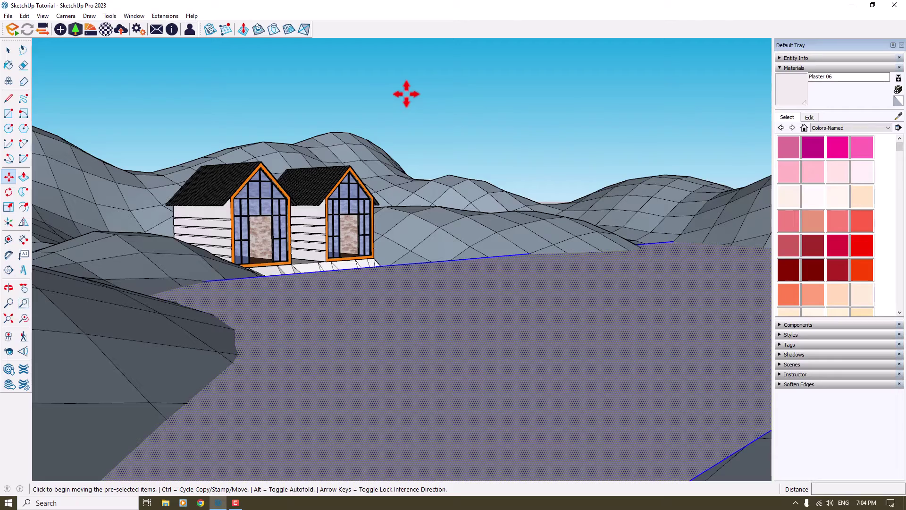
# Edit the terrain and Smoove the mesh beneath the flat face behind the houses by about 1.5 m.
pyautogui.press('space')
pyautogui.moveTo(406, 94); pyautogui.dragTo(387, 203, button='middle')
pyautogui.scroll(3, 415, 299)
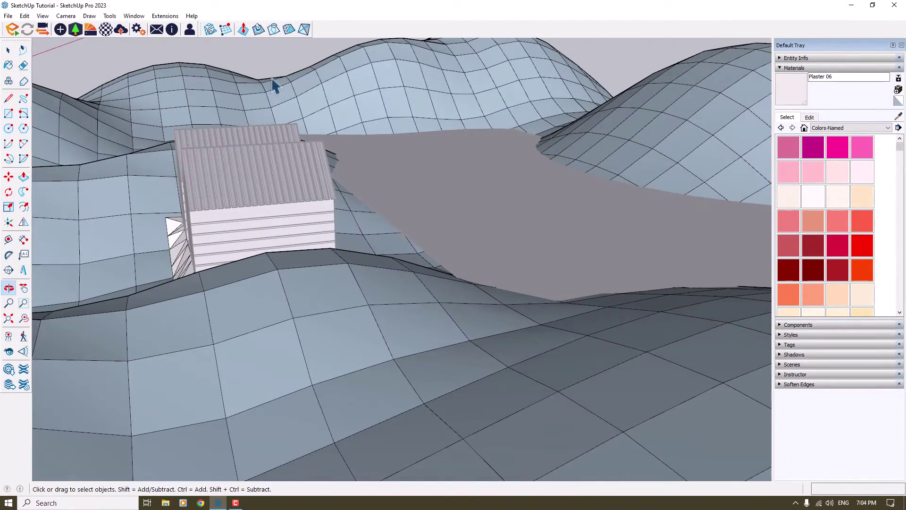
pyautogui.click(243, 30)
pyautogui.moveTo(405, 257); pyautogui.dragTo(457, 297, button='middle')
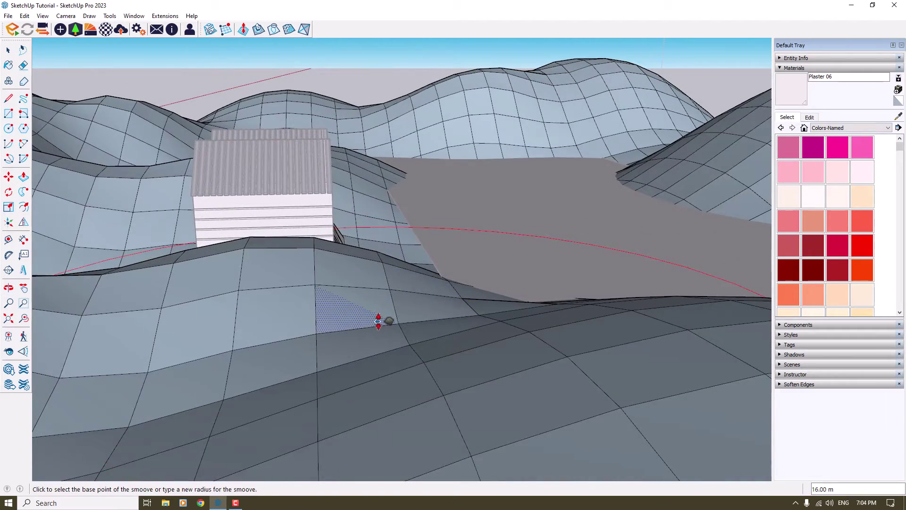
pyautogui.press('Return')
pyautogui.moveTo(379, 321); pyautogui.dragTo(606, 321, button='middle')
pyautogui.moveTo(771, 260); pyautogui.dragTo(425, 268, button='middle')
pyautogui.click(655, 227)
pyautogui.scroll(-5, 565, 310)
pyautogui.scroll(-6, 562, 312)
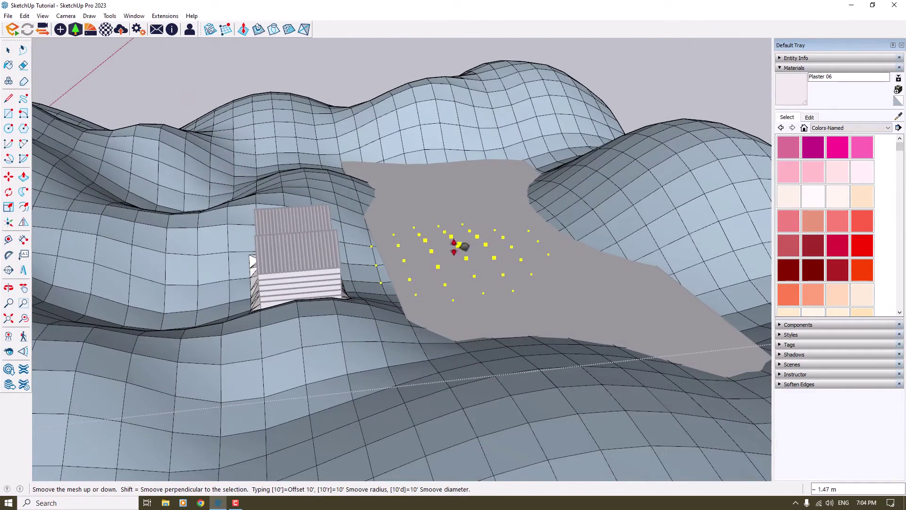
pyautogui.click(454, 251)
# Raise the bank between the houses and the flat face at several points using Smoove with a 10 m radius.
pyautogui.scroll(5, 394, 284)
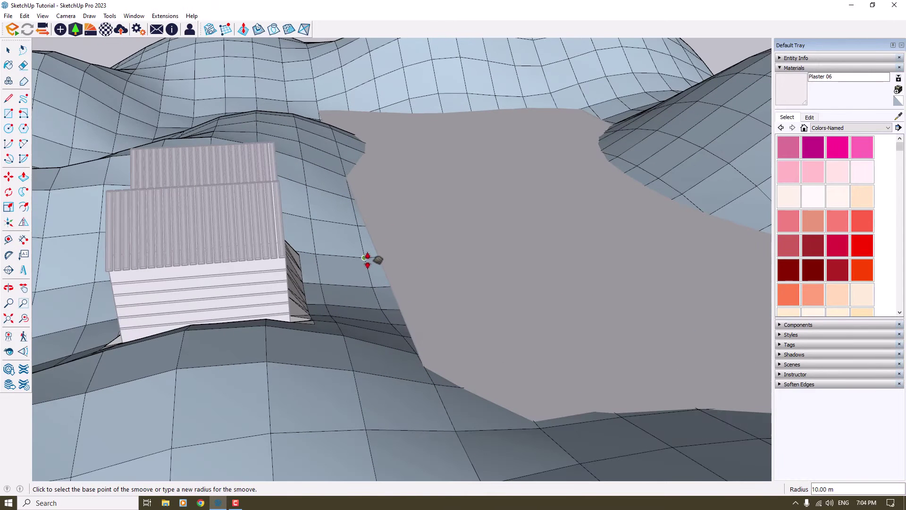
pyautogui.click(366, 257)
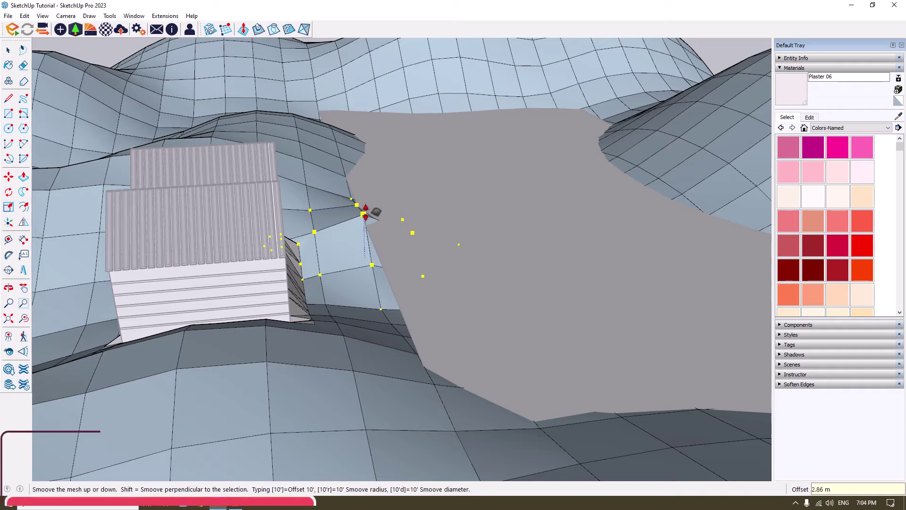
pyautogui.click(366, 212)
pyautogui.click(385, 318)
pyautogui.click(391, 269)
pyautogui.moveTo(381, 283); pyautogui.dragTo(354, 279, button='middle')
pyautogui.click(360, 259)
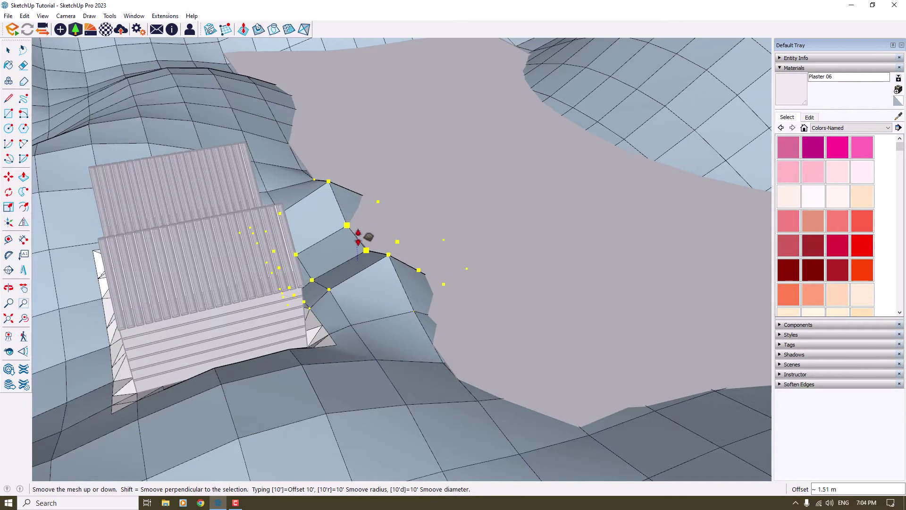
pyautogui.press('Return')
# Lower the peaked mesh edge in front of the houses vertically with Move and finish editing the terrain.
pyautogui.moveTo(399, 267); pyautogui.dragTo(43, 189, button='middle')
pyautogui.press('space')
pyautogui.scroll(3, 344, 283)
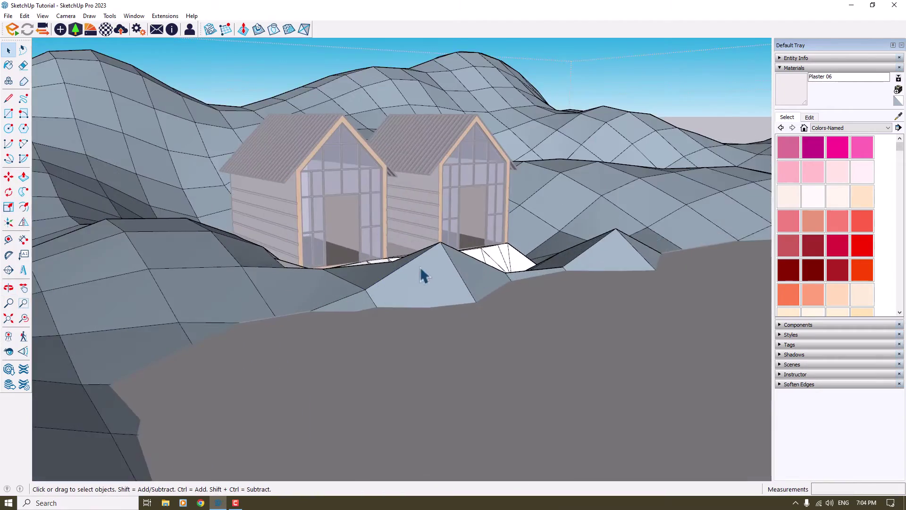
pyautogui.moveTo(420, 266); pyautogui.dragTo(451, 313, button='middle')
pyautogui.click(452, 312)
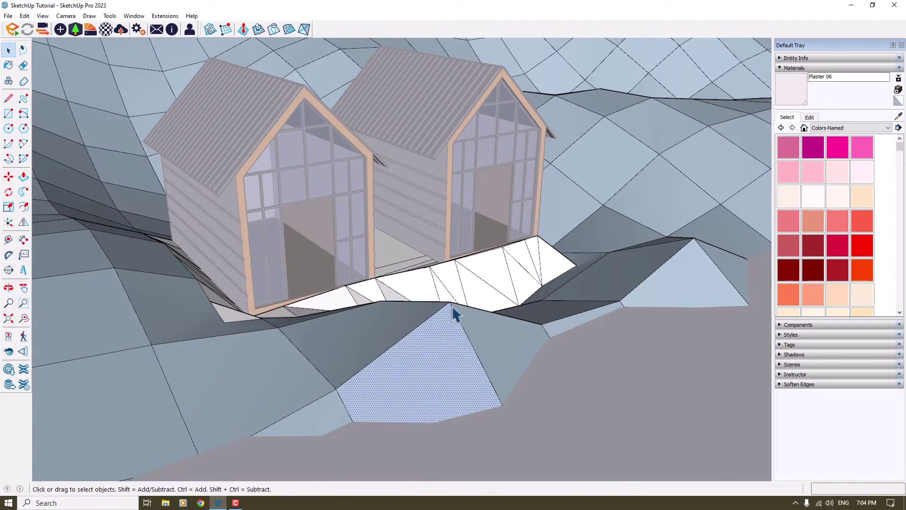
pyautogui.click(453, 309)
pyautogui.click(9, 177)
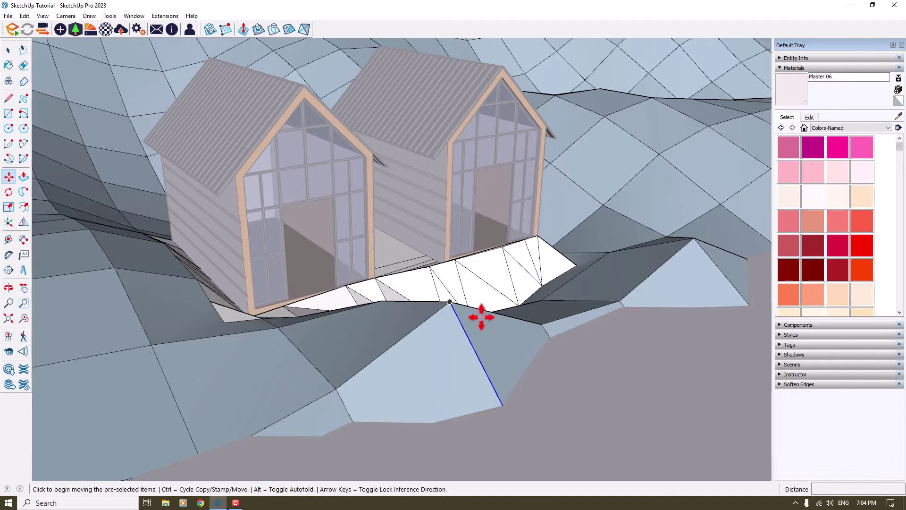
pyautogui.click(451, 303)
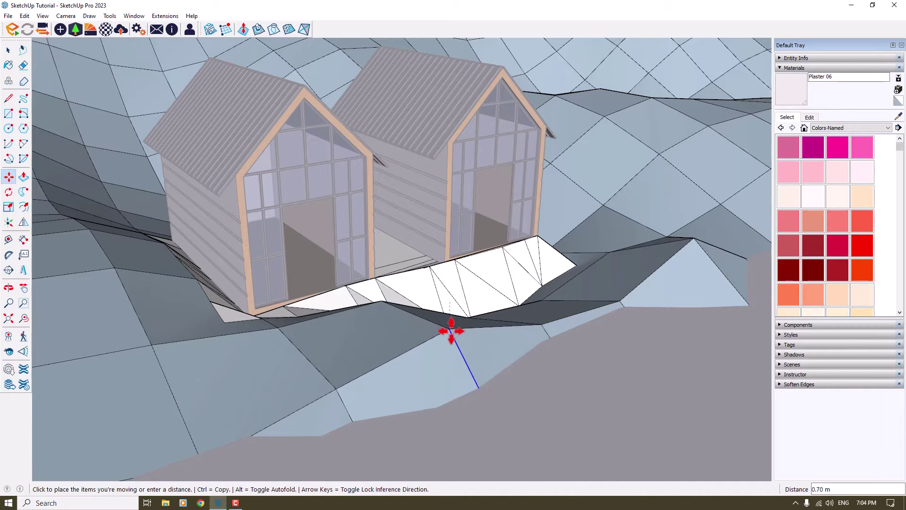
pyautogui.click(449, 355)
pyautogui.press('space')
pyautogui.moveTo(449, 356); pyautogui.dragTo(428, 172, button='middle')
pyautogui.scroll(-4, 333, 283)
pyautogui.scroll(-2, 332, 287)
pyautogui.moveTo(332, 287); pyautogui.dragTo(377, 356, button='middle')
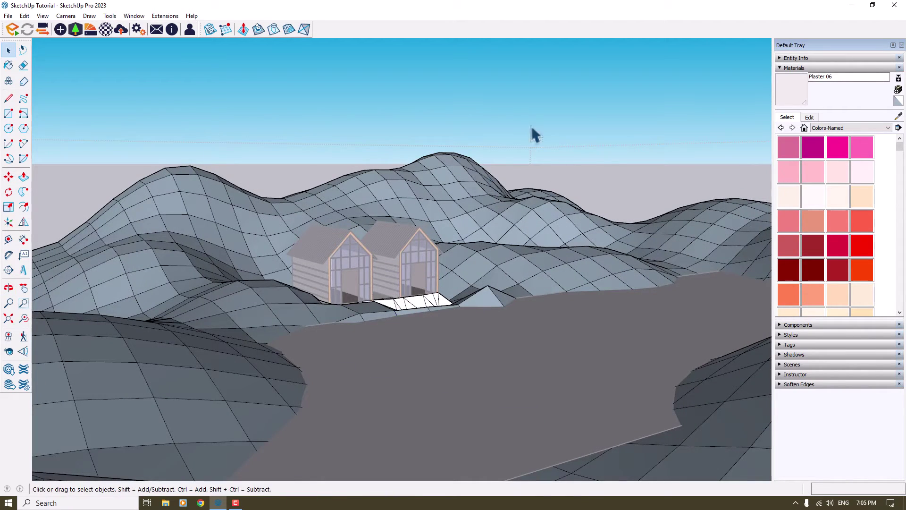
pyautogui.rightClick(480, 119)
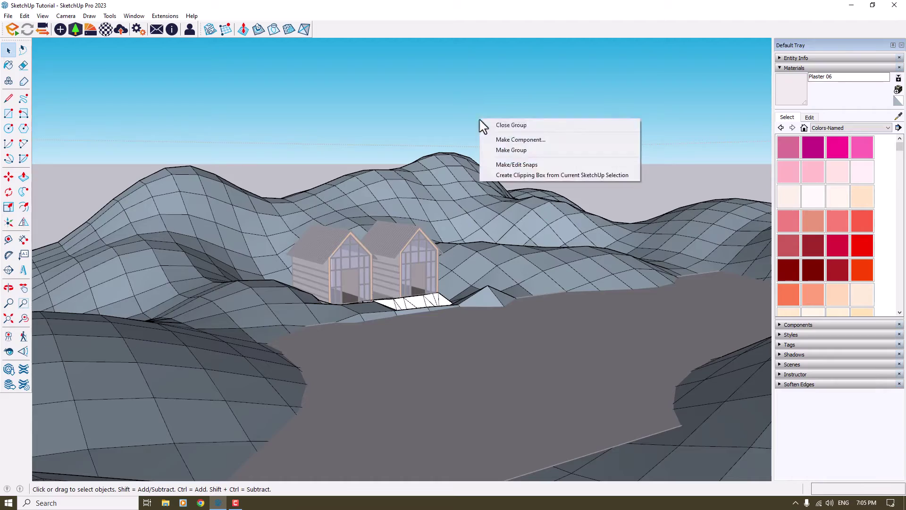
pyautogui.click(481, 128)
# Reopen the terrain, raise the low shoreline mesh edge beside the houses vertically by 0.8 m, and finish editing it.
pyautogui.scroll(2, 415, 306)
pyautogui.moveTo(415, 306); pyautogui.dragTo(331, 368, button='middle')
pyautogui.scroll(3, 606, 345)
pyautogui.doubleClick(526, 361)
pyautogui.moveTo(525, 362); pyautogui.dragTo(115, 265, button='middle')
pyautogui.scroll(4, 145, 239)
pyautogui.moveTo(228, 344); pyautogui.dragTo(141, 396, button='middle')
pyautogui.scroll(-3, 398, 266)
pyautogui.moveTo(400, 273); pyautogui.dragTo(220, 339, button='middle')
pyautogui.click(219, 331)
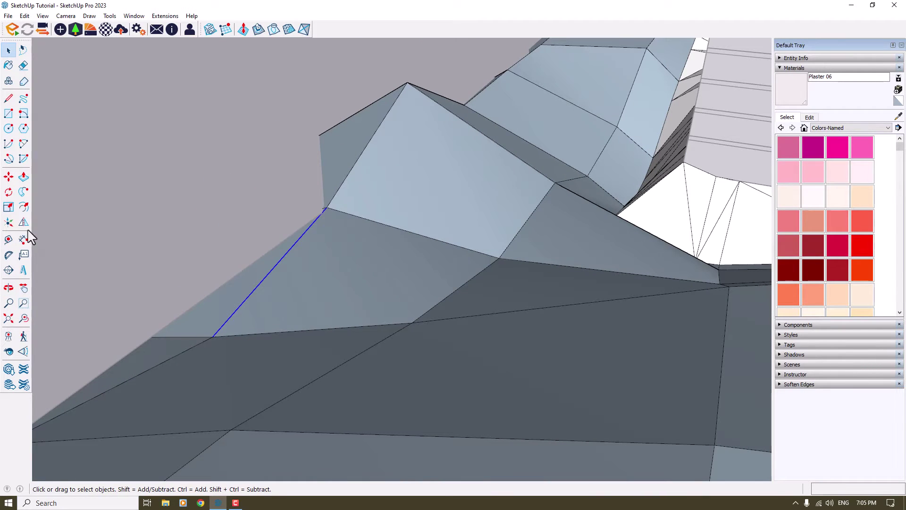
pyautogui.click(10, 178)
pyautogui.click(325, 208)
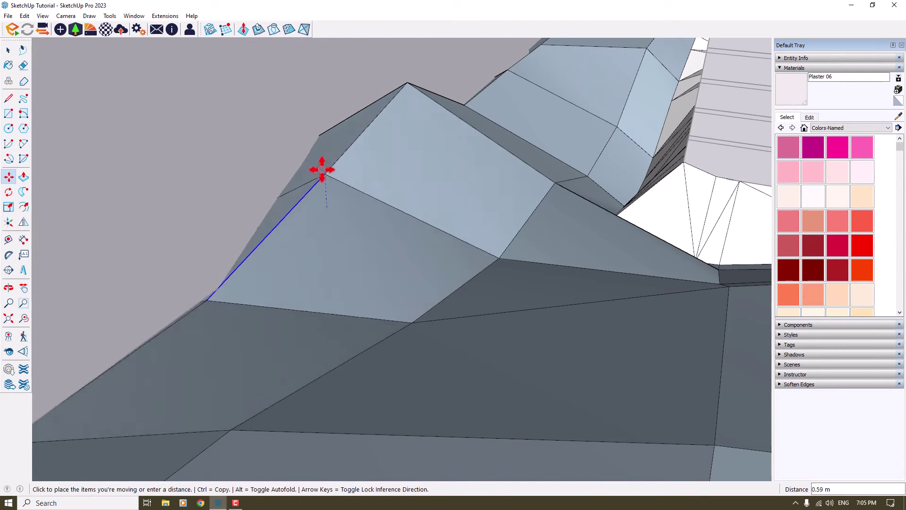
pyautogui.write('0.8')
pyautogui.press('Return')
pyautogui.press('space')
pyautogui.scroll(-5, 372, 342)
pyautogui.scroll(-4, 395, 151)
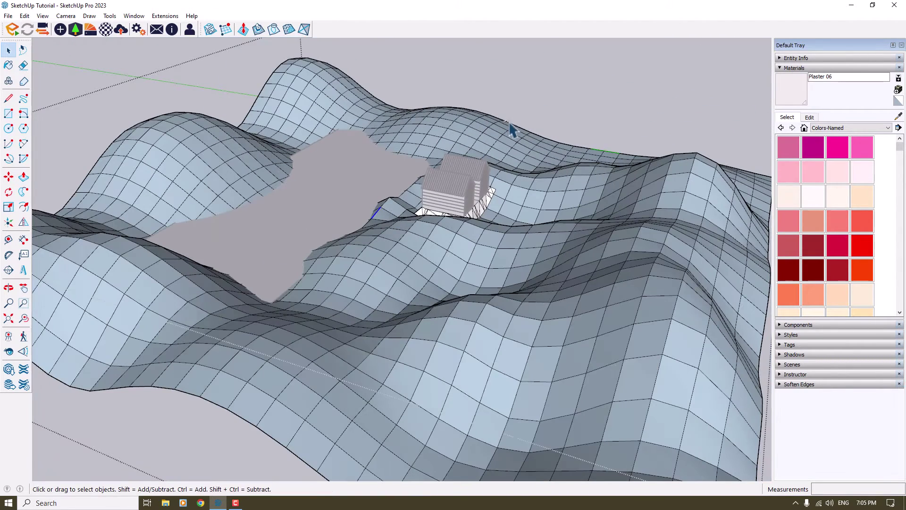
pyautogui.rightClick(468, 71)
# Paint the flat face in front of the houses with the Water Deep material and open that material's edit settings.
pyautogui.moveTo(466, 75); pyautogui.dragTo(502, 193, button='middle')
pyautogui.press('space')
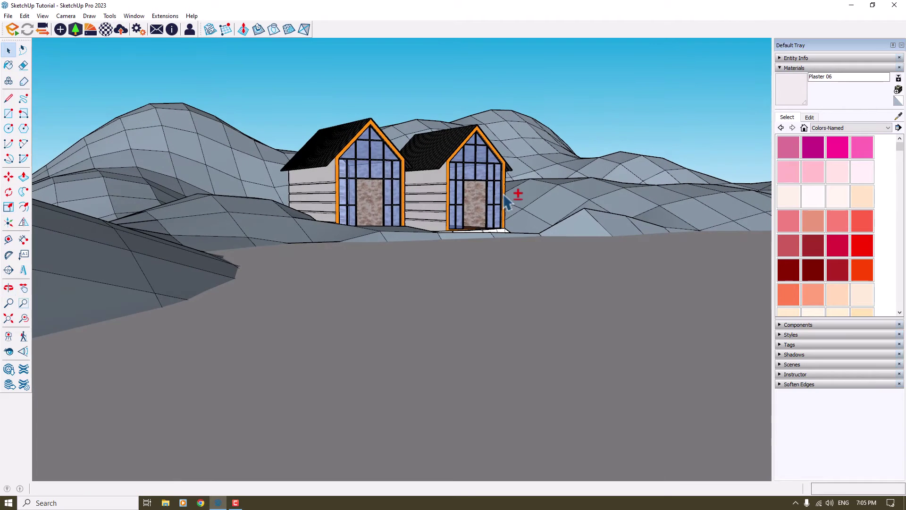
pyautogui.click(845, 128)
pyautogui.scroll(-4, 838, 194)
pyautogui.click(830, 190)
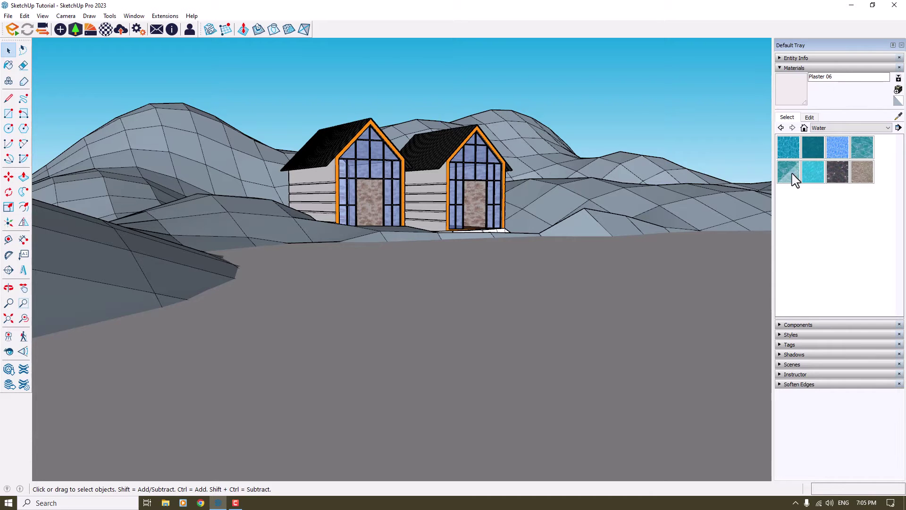
pyautogui.click(813, 146)
pyautogui.click(475, 276)
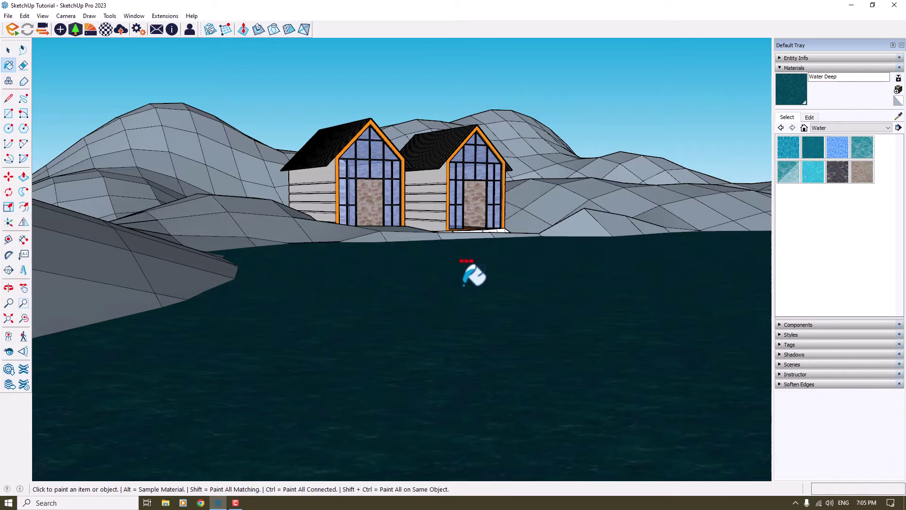
pyautogui.click(807, 118)
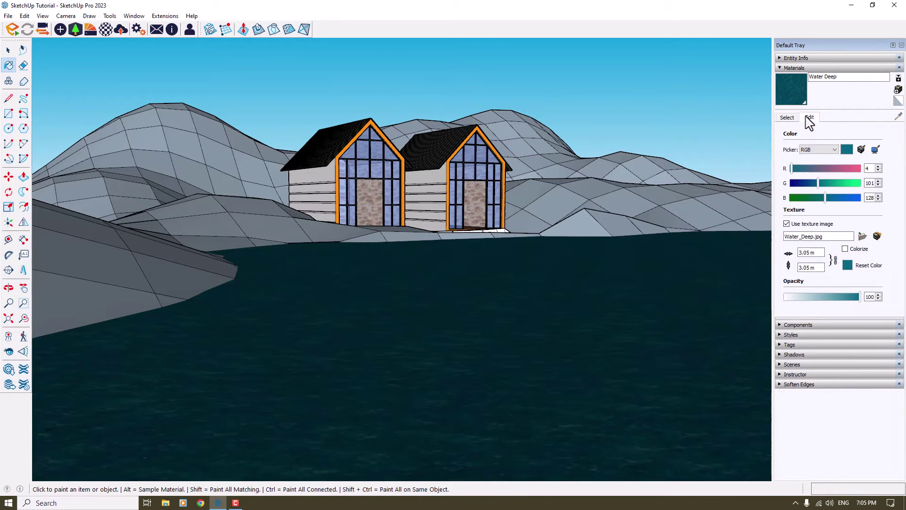
# Set the Water Deep material's colour to RGB 40, 200, 230 and its texture size to 4 m.
pyautogui.moveTo(827, 197); pyautogui.dragTo(849, 193)
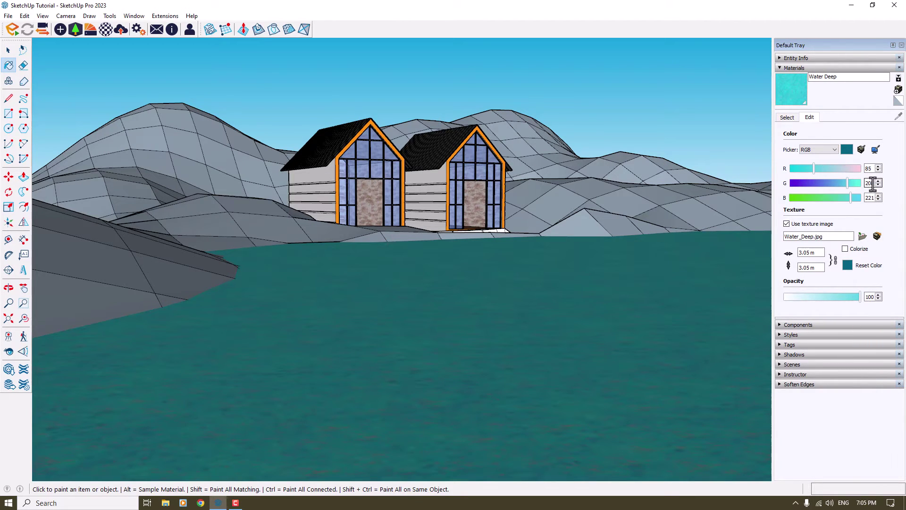
pyautogui.write('200')
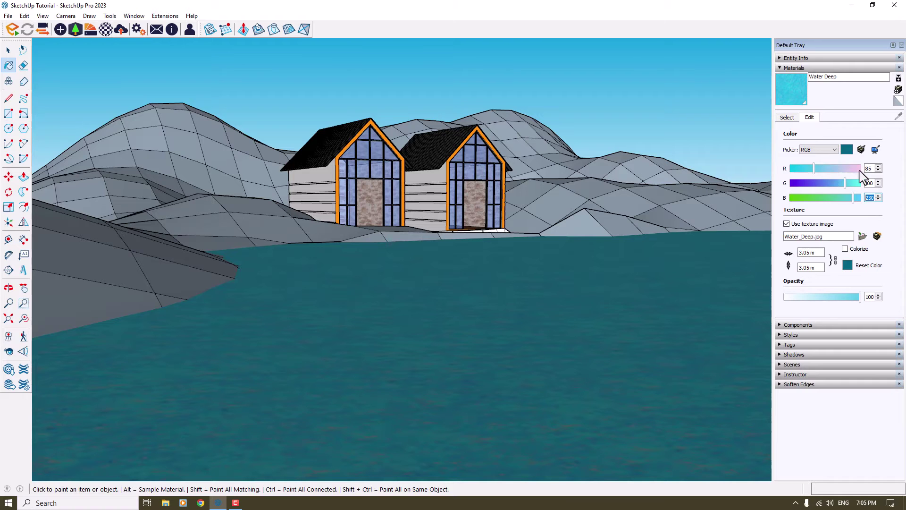
pyautogui.moveTo(807, 169); pyautogui.dragTo(801, 168)
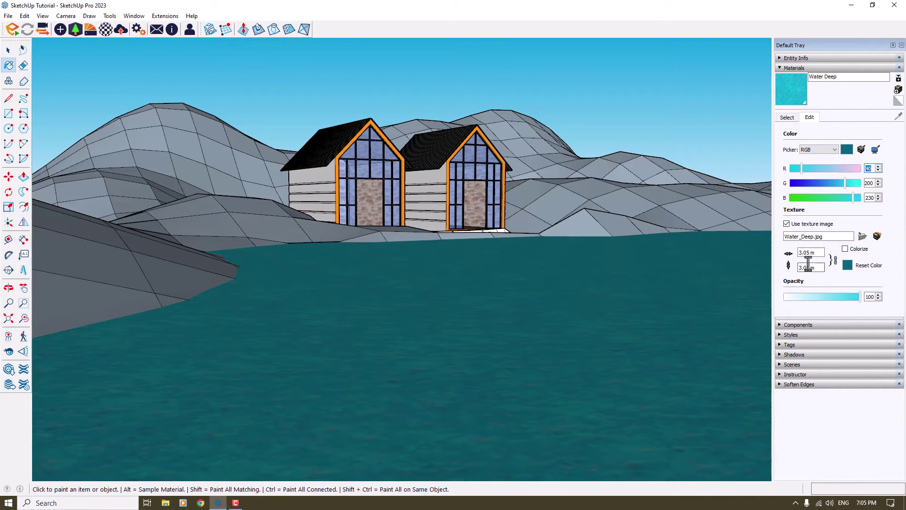
pyautogui.write('4')
pyautogui.press('Return')
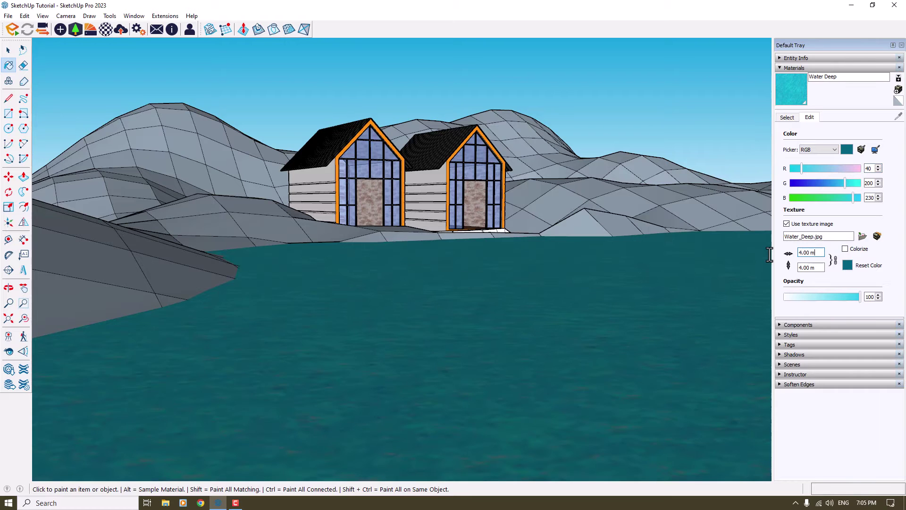
pyautogui.moveTo(859, 297)
pyautogui.mouseDown()
pyautogui.moveTo(836, 298)
pyautogui.moveTo(905, 305)
pyautogui.mouseUp()
pyautogui.press('space')
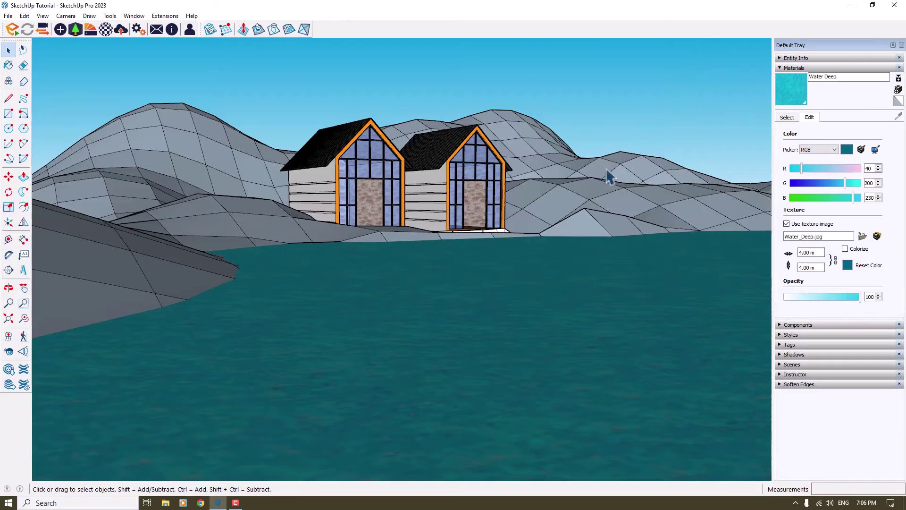
# Open the terrain group for editing and select its entire mesh.
pyautogui.moveTo(600, 192); pyautogui.dragTo(469, 236, button='middle')
pyautogui.doubleClick(469, 235)
pyautogui.scroll(-3, 449, 159)
pyautogui.scroll(4, 451, 163)
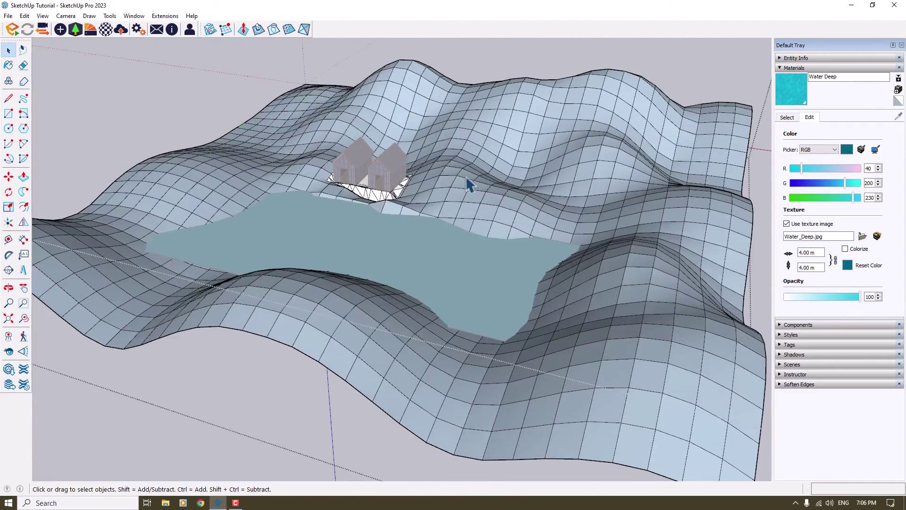
pyautogui.tripleClick(468, 181)
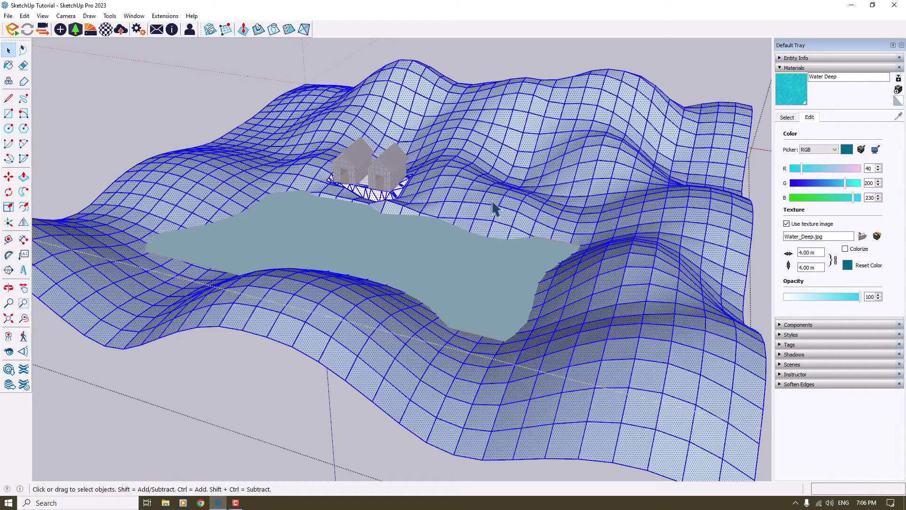
# Import the Grass 04 material from the Grounds category of the Enscape Material Library.
pyautogui.click(787, 117)
pyautogui.click(845, 128)
pyautogui.scroll(1, 845, 177)
pyautogui.click(690, 71)
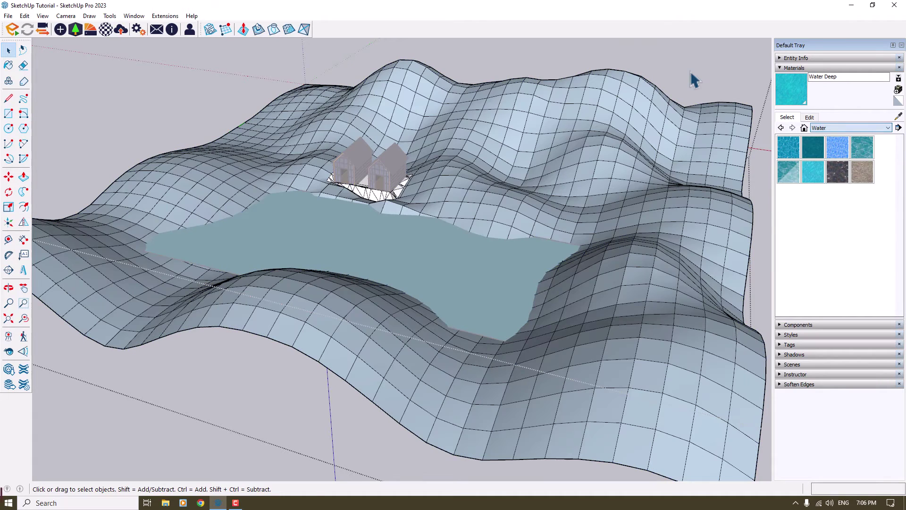
pyautogui.click(91, 30)
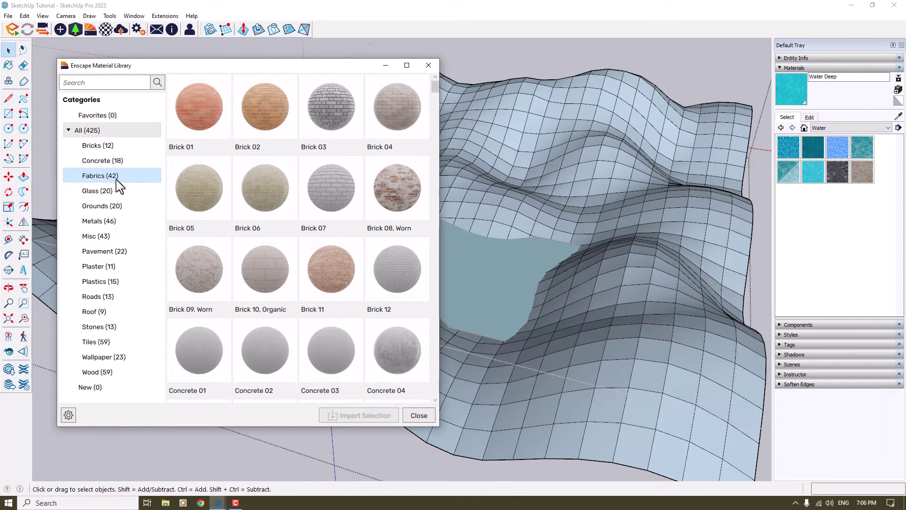
pyautogui.click(103, 207)
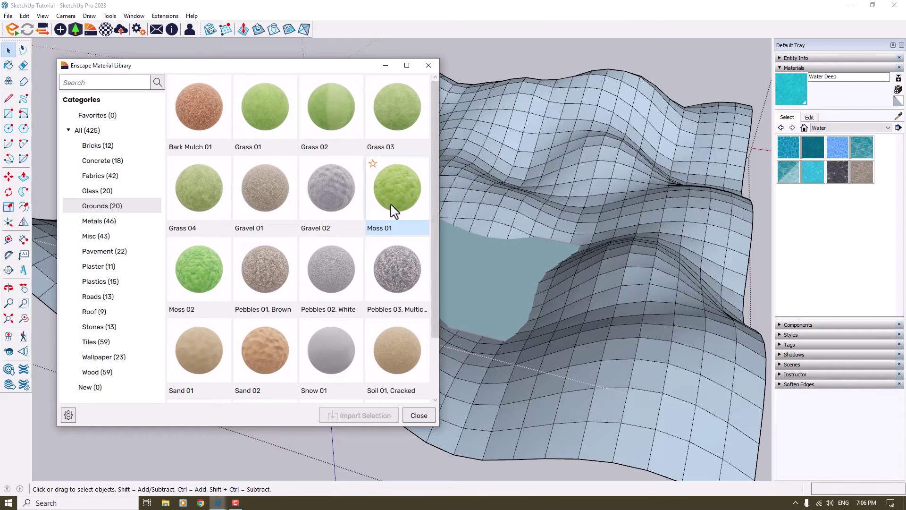
pyautogui.click(222, 213)
pyautogui.scroll(-1, 324, 347)
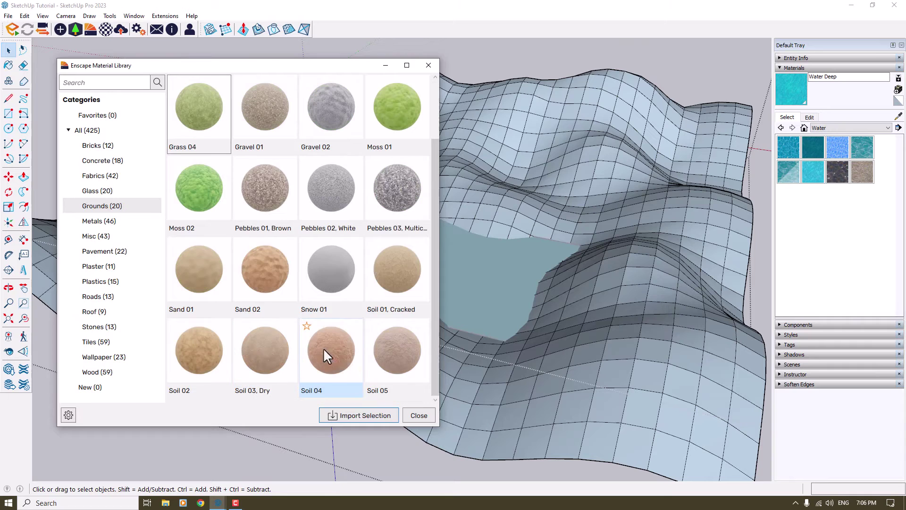
pyautogui.click(367, 417)
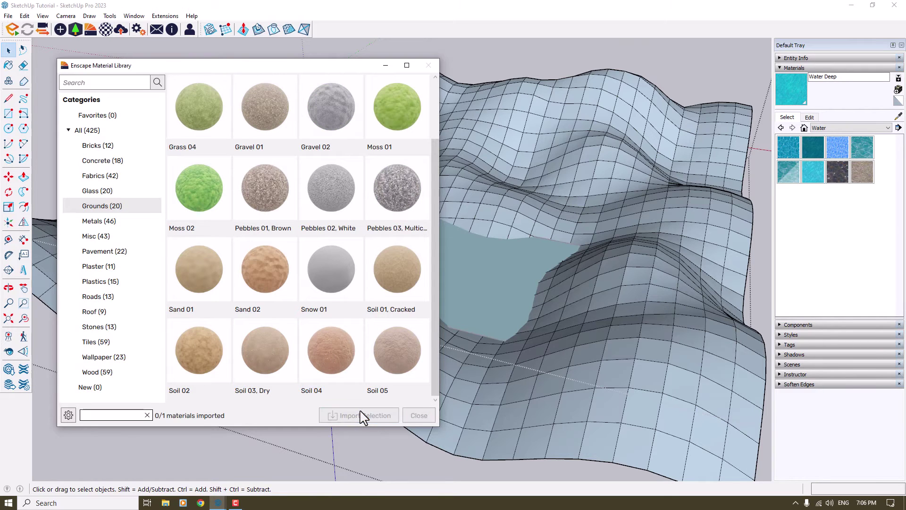
pyautogui.click(418, 415)
# Select the whole terrain mesh and paint it with the Grass 04 material.
pyautogui.tripleClick(601, 197)
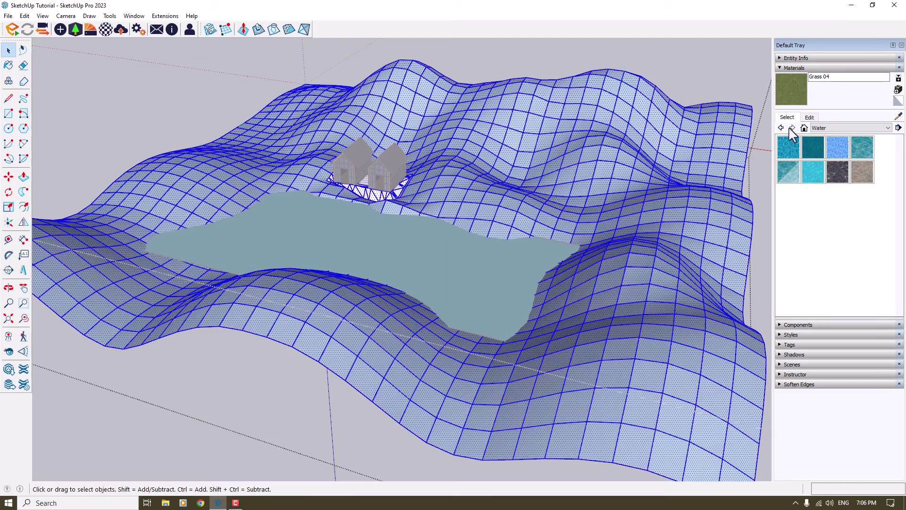
pyautogui.click(803, 93)
pyautogui.scroll(3, 548, 142)
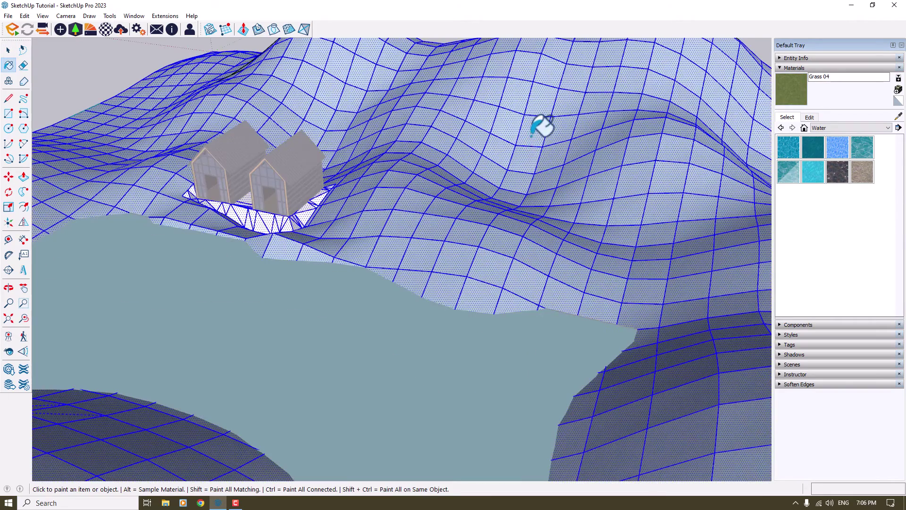
pyautogui.click(540, 124)
pyautogui.scroll(8, 522, 205)
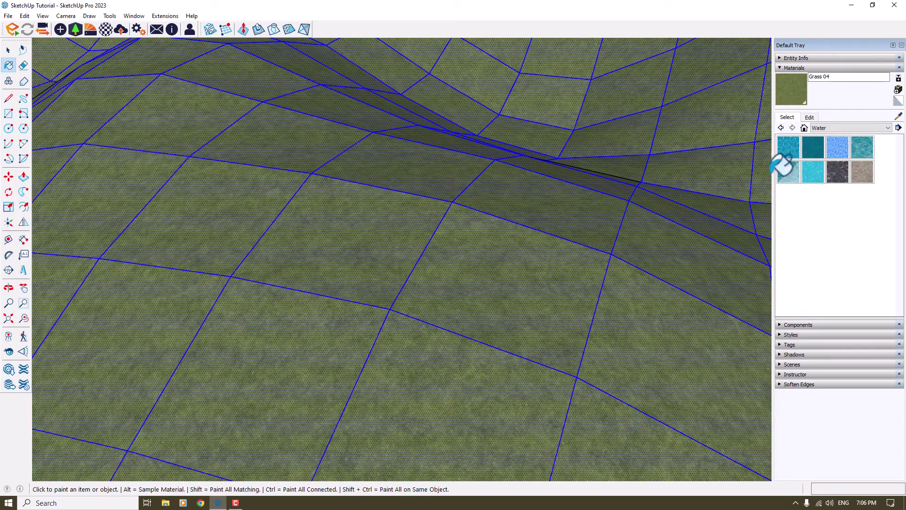
# Set the Grass 04 material's blue colour value to 68 and finish editing the terrain group.
pyautogui.click(809, 117)
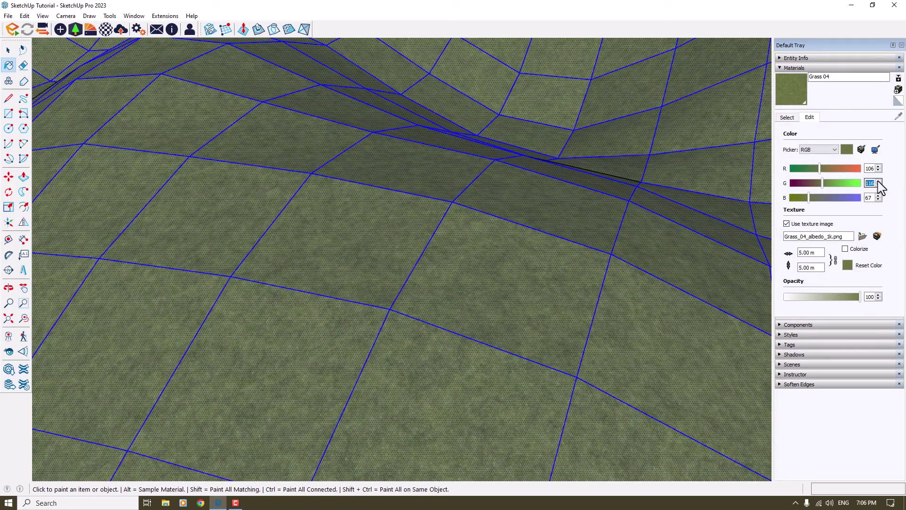
pyautogui.click(879, 200)
pyautogui.scroll(-10, 496, 182)
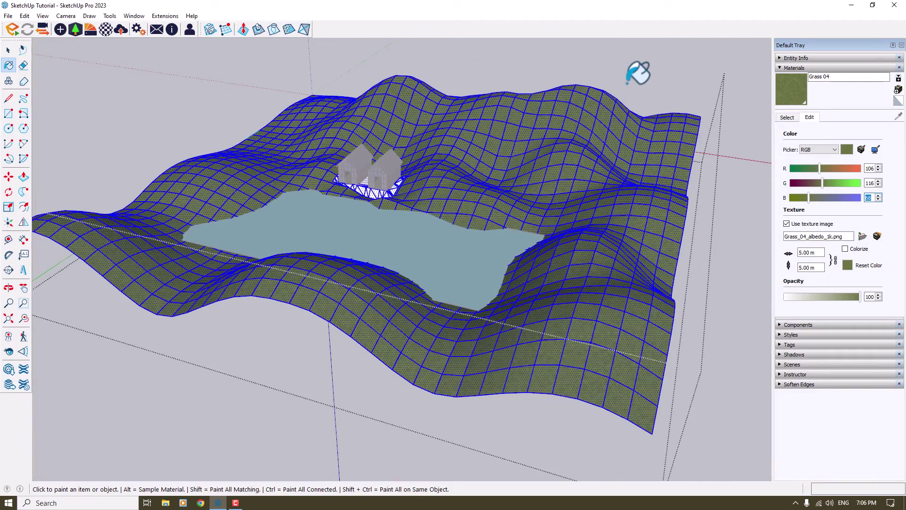
pyautogui.press('space')
pyautogui.click(642, 74)
pyautogui.moveTo(427, 137)
pyautogui.mouseDown(button='middle')
pyautogui.moveTo(402, 162)
pyautogui.moveTo(561, 78)
pyautogui.mouseUp(button='middle')
pyautogui.rightClick(562, 76)
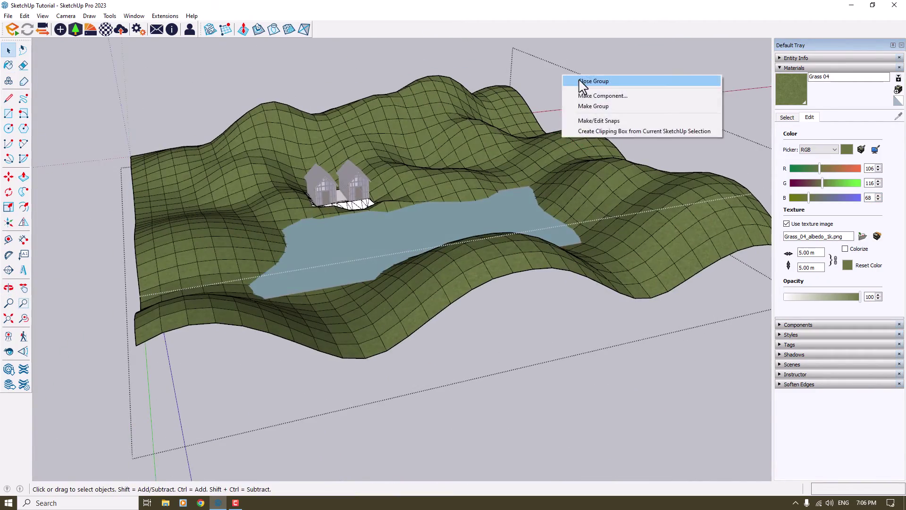
pyautogui.click(580, 83)
# Examine the houses and the grass-covered hills from a low viewpoint across the water.
pyautogui.scroll(5, 313, 150)
pyautogui.moveTo(453, 202); pyautogui.dragTo(438, 186, button='middle')
pyautogui.scroll(2, 400, 231)
pyautogui.moveTo(396, 233); pyautogui.dragTo(380, 231, button='middle')
pyautogui.press('o')
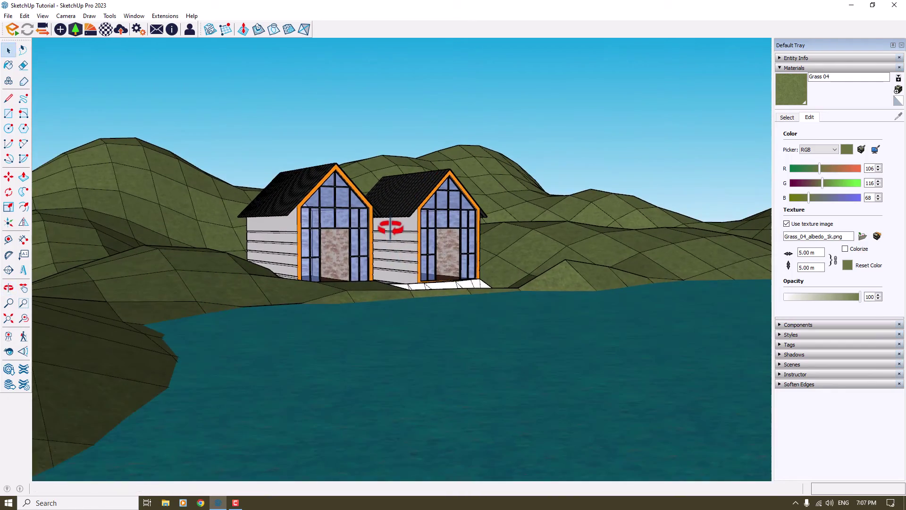
pyautogui.moveTo(381, 228); pyautogui.dragTo(383, 226)
pyautogui.moveTo(382, 226); pyautogui.dragTo(382, 225, button='middle')
pyautogui.scroll(-1, 381, 226)
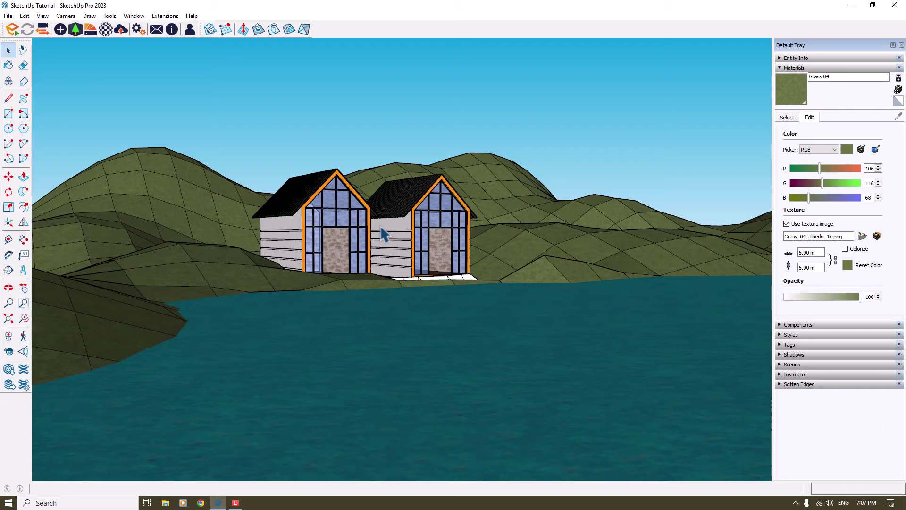
# Soften the terrain group's edges with coplanar softening enabled and a 180-degree angle between normals.
pyautogui.click(539, 220)
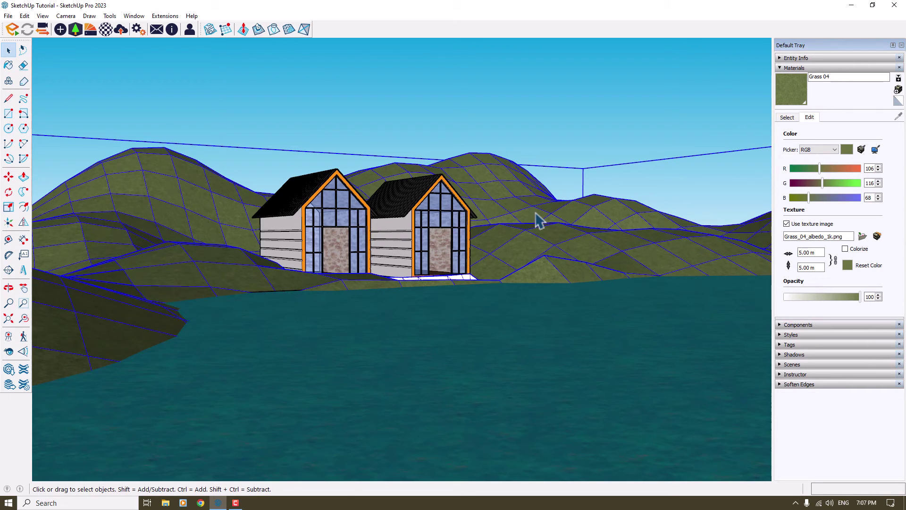
pyautogui.click(782, 67)
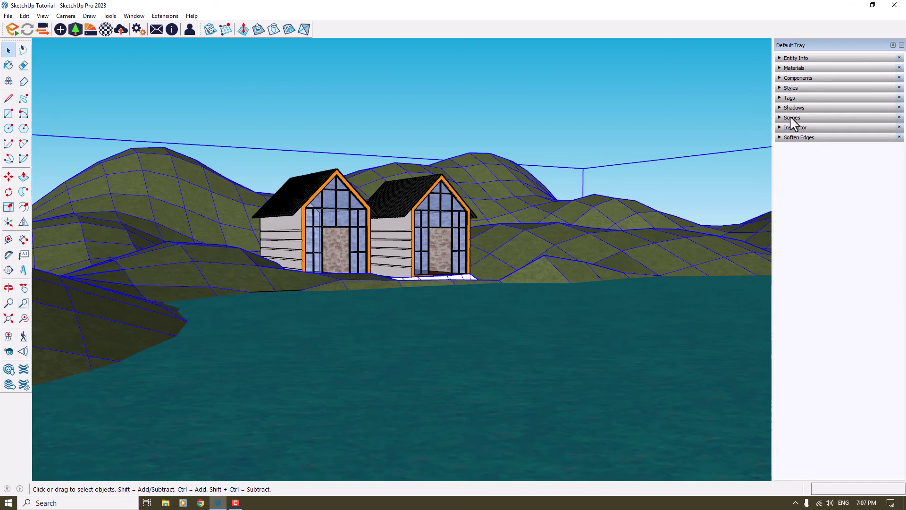
pyautogui.click(791, 138)
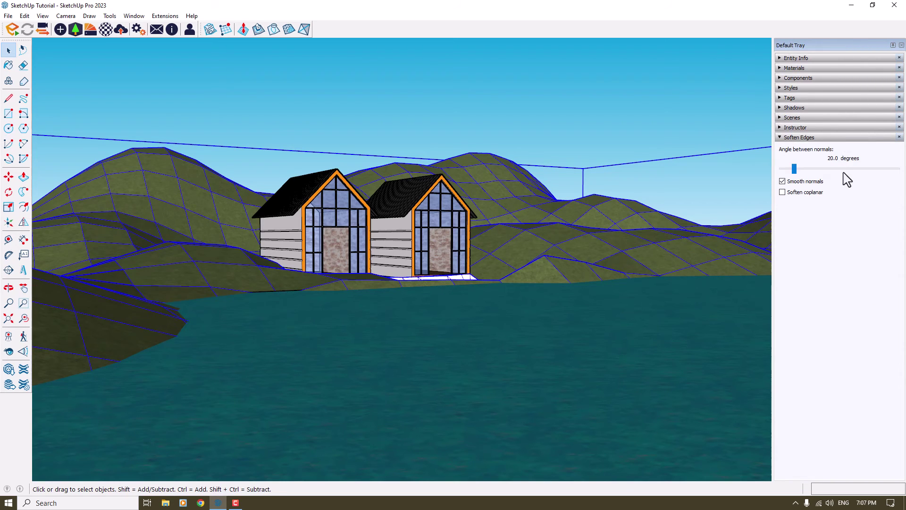
pyautogui.click(784, 193)
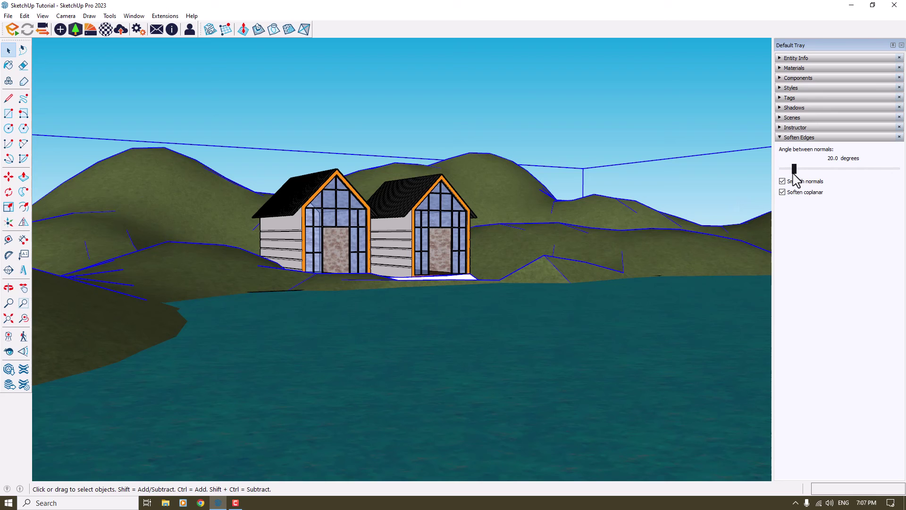
pyautogui.moveTo(795, 168); pyautogui.dragTo(899, 169)
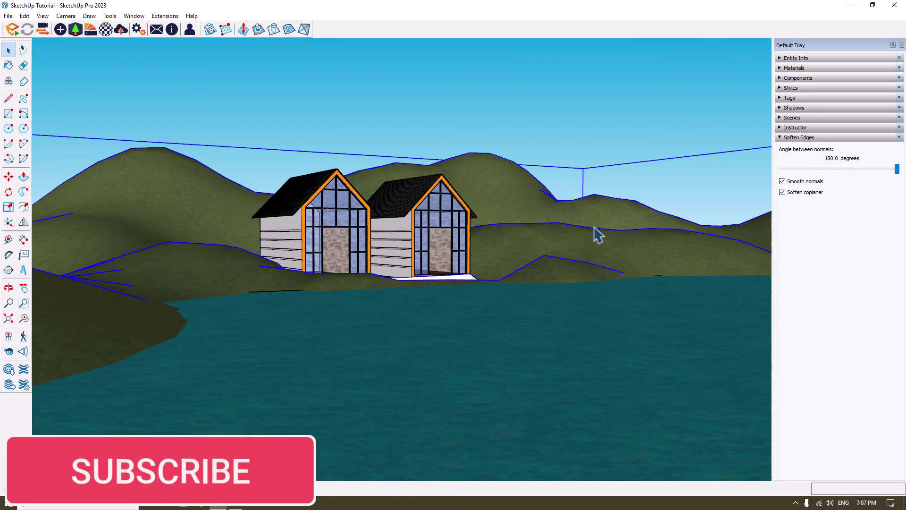
# Collapse the edge-softening settings, hide the Default Tray and deselect the terrain.
pyautogui.click(800, 137)
pyautogui.click(902, 45)
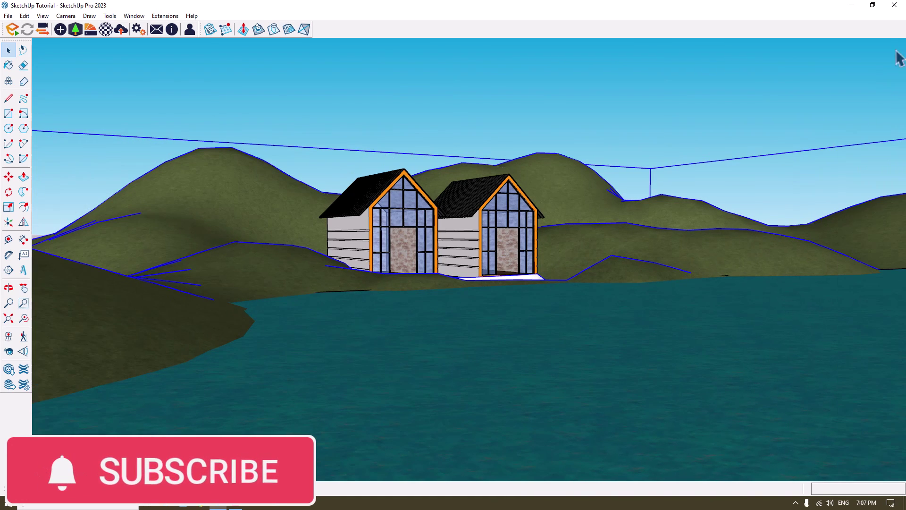
pyautogui.click(539, 98)
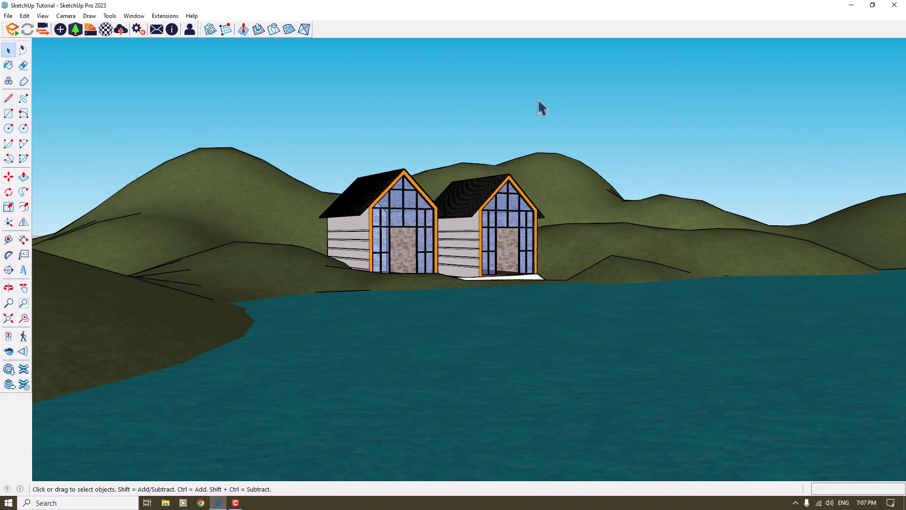